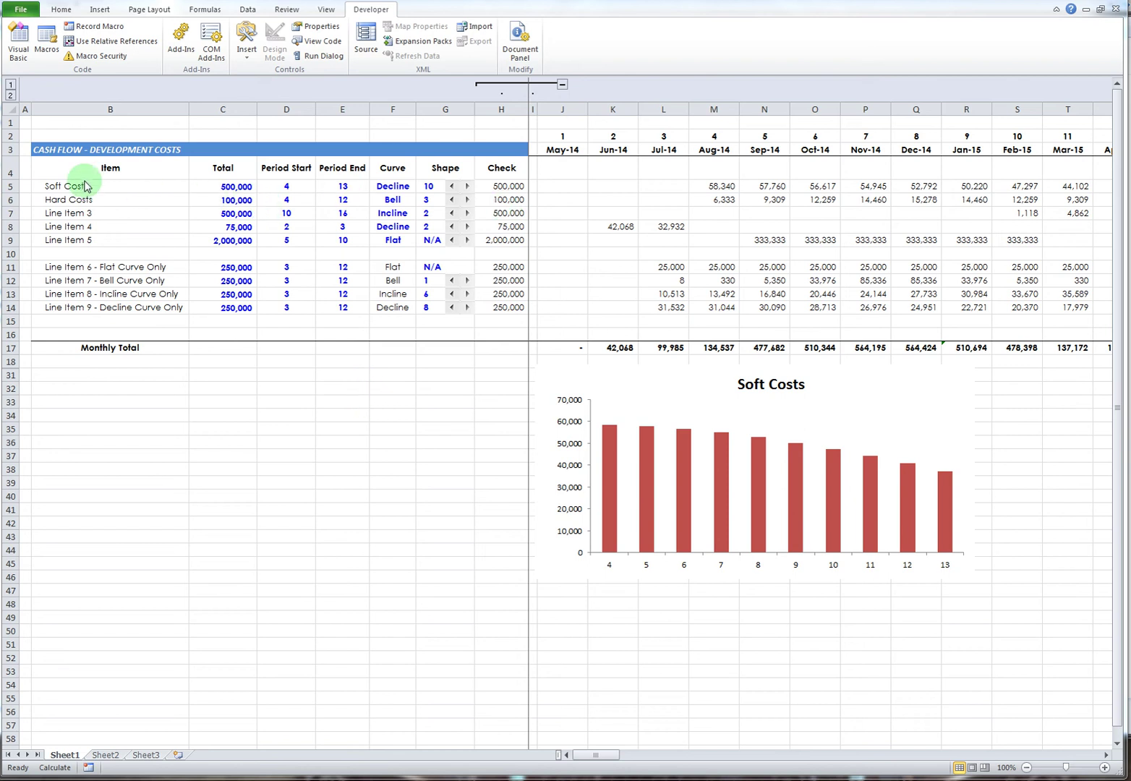
- Review the Soft Costs, Hard Costs and Line Item 4 rows of the worksheet
{"action": "left_click", "coordinate": [107, 187]}
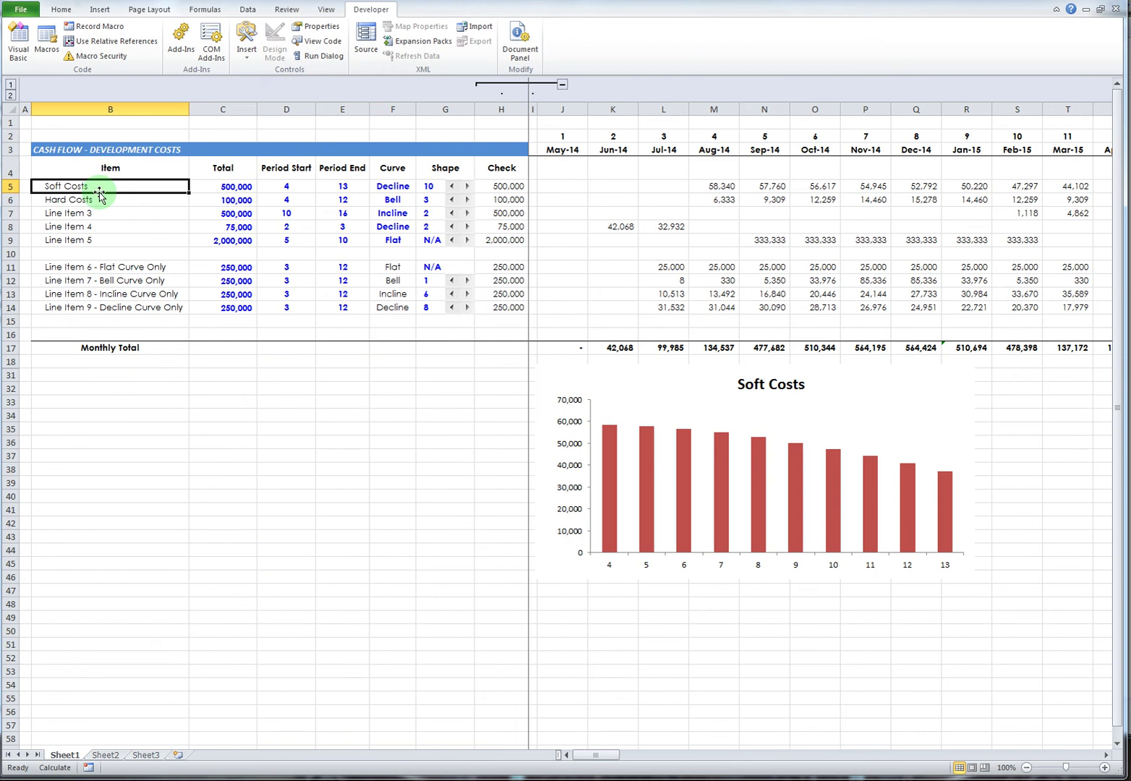
{"action": "left_click", "coordinate": [114, 201]}
{"action": "left_click", "coordinate": [98, 186]}
{"action": "left_click", "coordinate": [103, 200]}
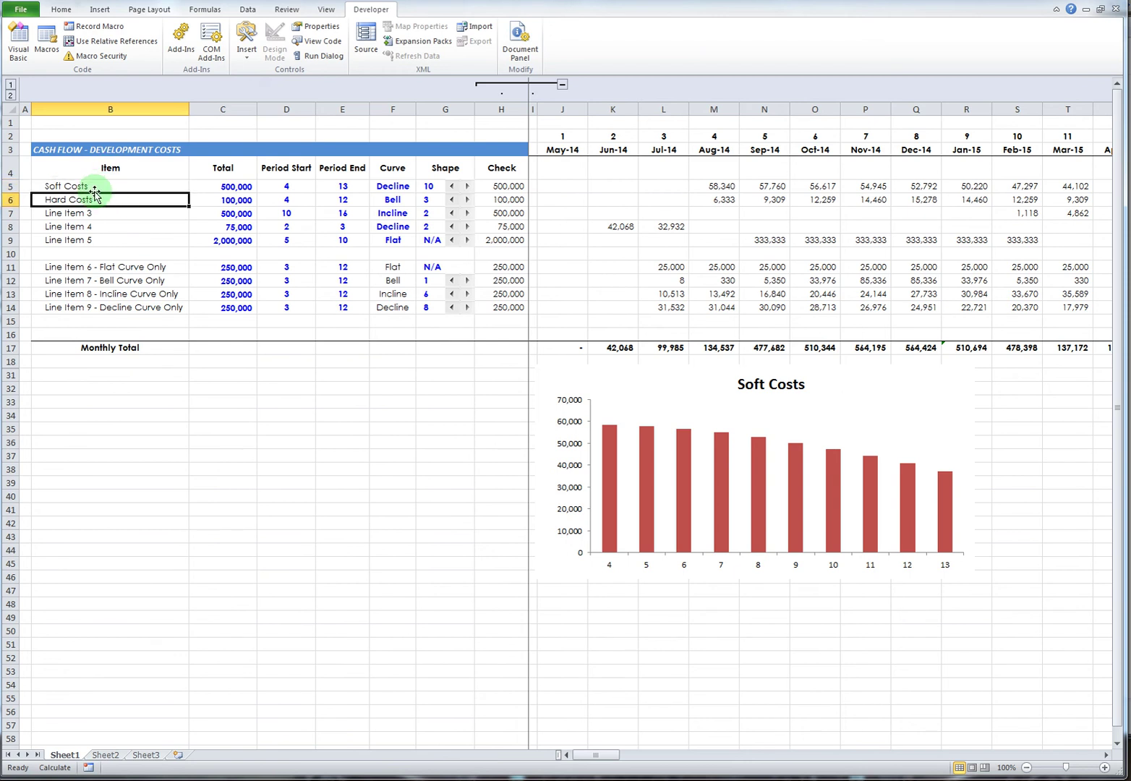
{"action": "left_click", "coordinate": [97, 185]}
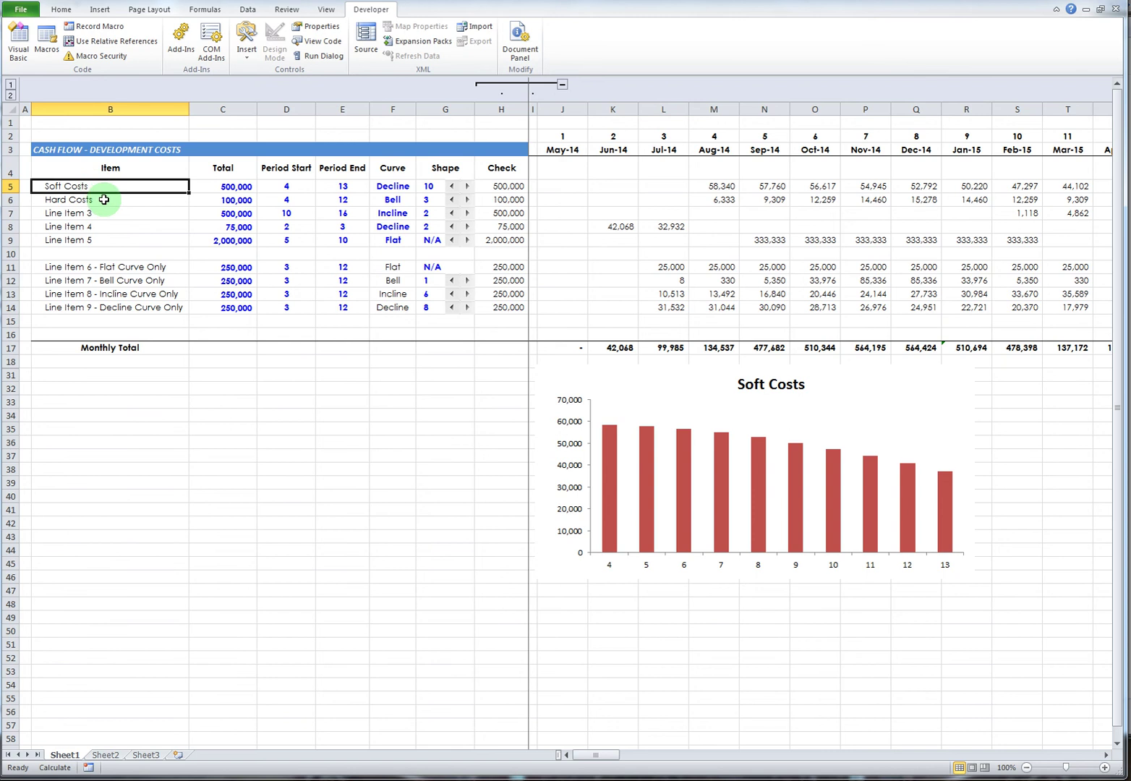
{"action": "left_click", "coordinate": [105, 201]}
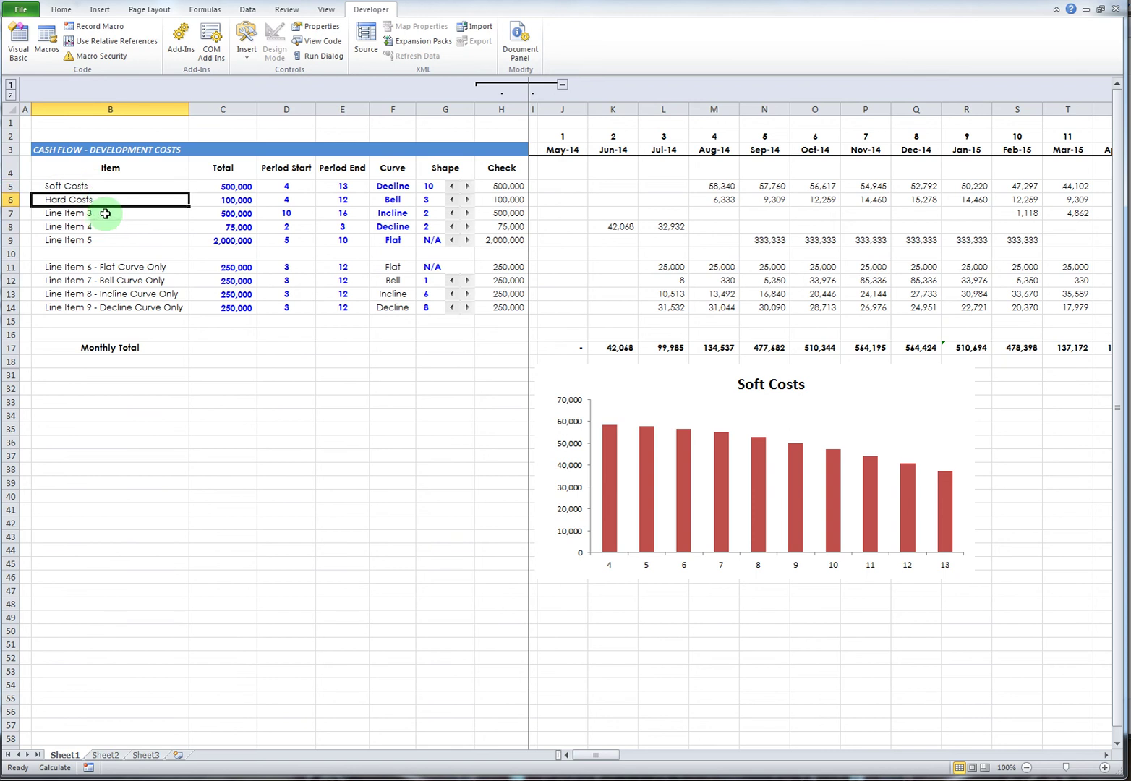
{"action": "left_click", "coordinate": [104, 213]}
{"action": "left_click", "coordinate": [109, 226]}
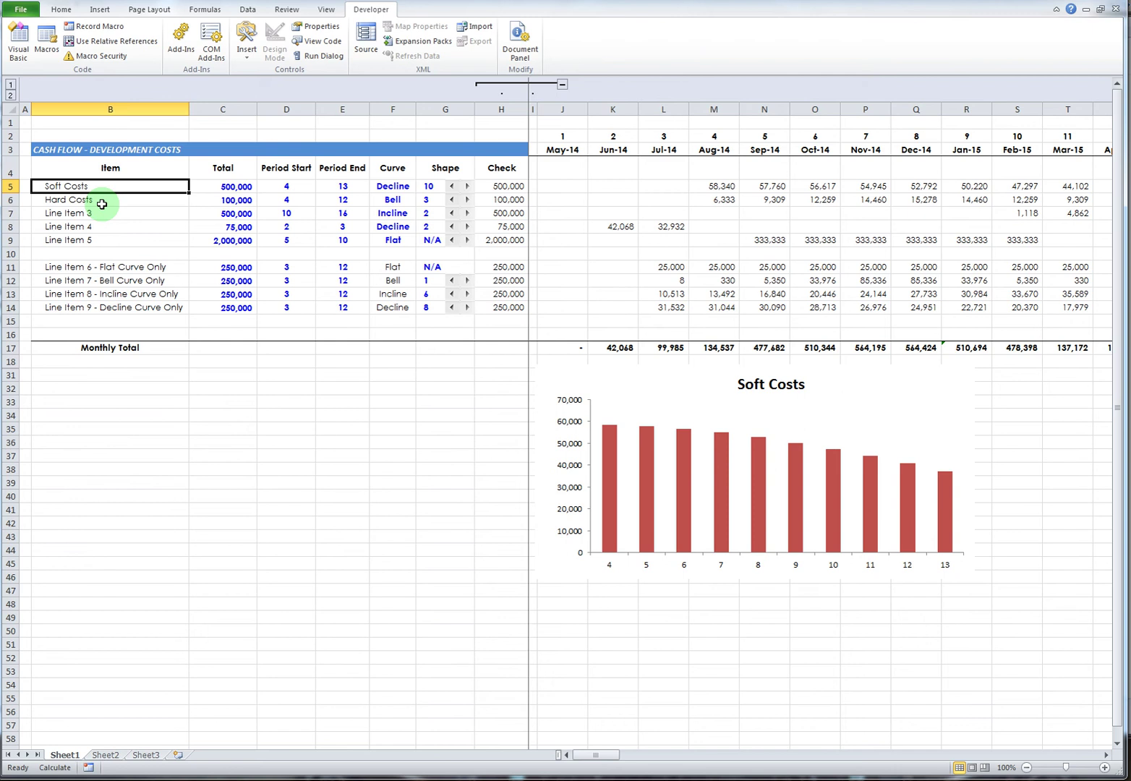
{"action": "left_click", "coordinate": [102, 205]}
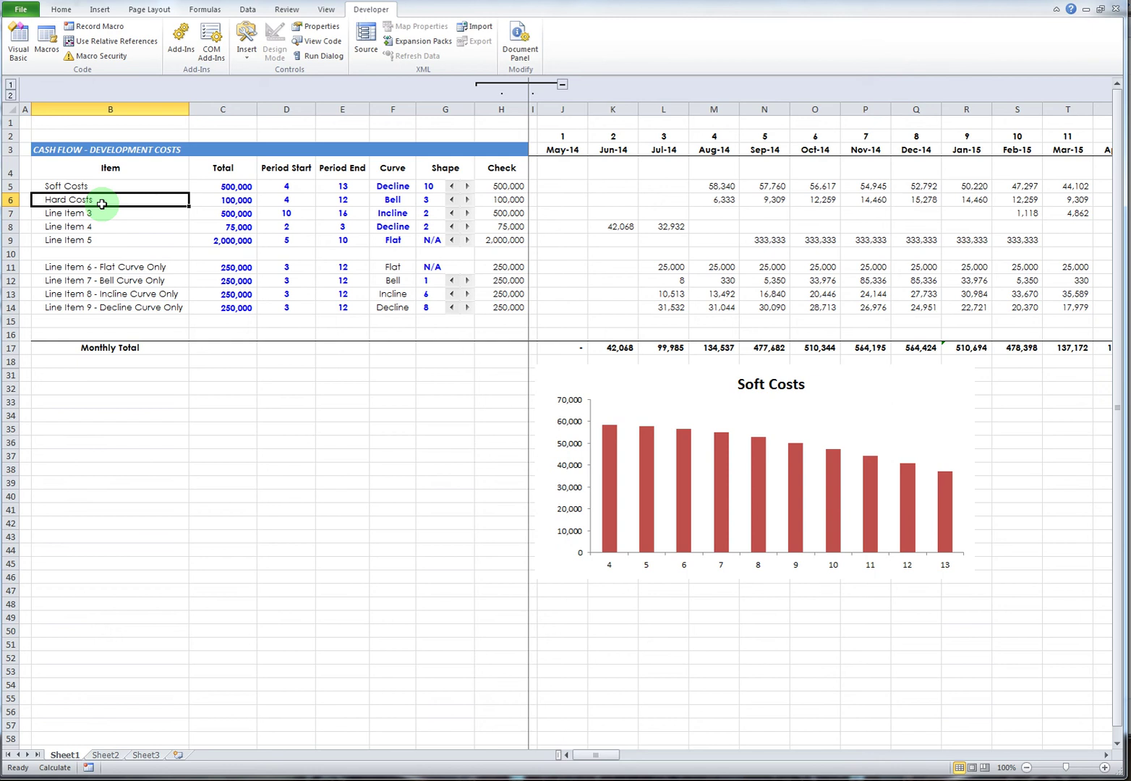
{"action": "left_click", "coordinate": [113, 186]}
{"action": "left_click", "coordinate": [113, 201]}
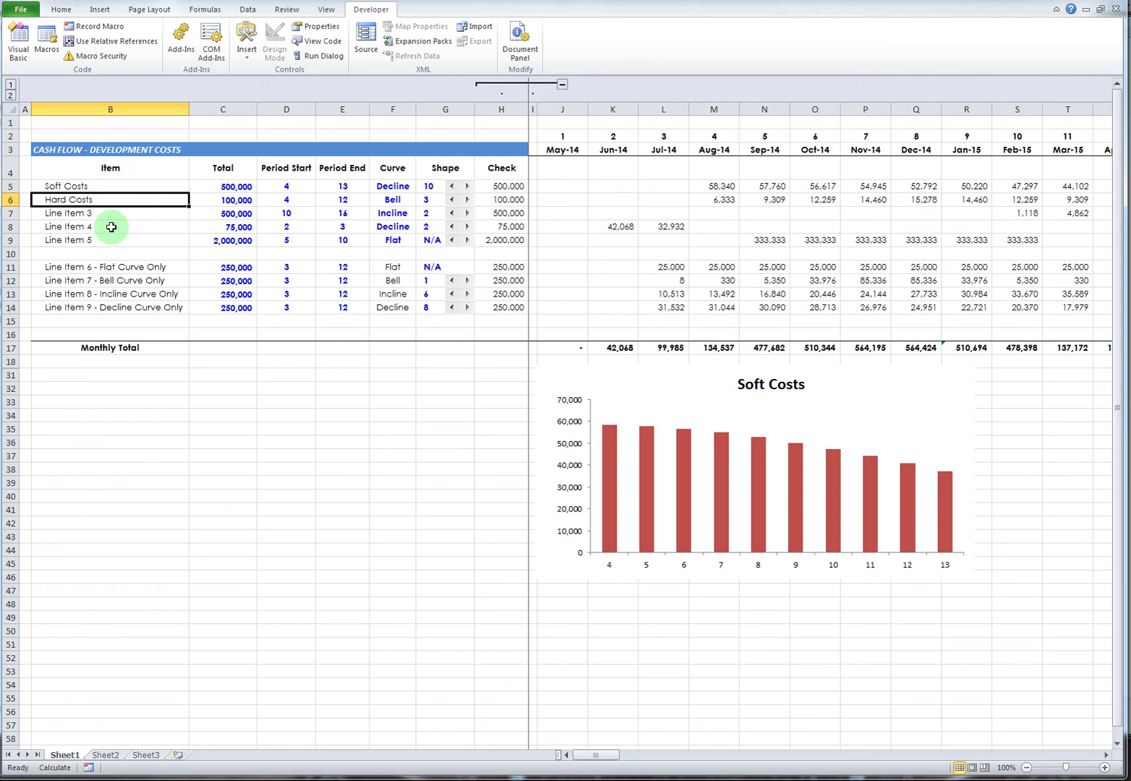
{"action": "left_click", "coordinate": [110, 226]}
{"action": "left_click", "coordinate": [108, 235]}
{"action": "left_click", "coordinate": [107, 225]}
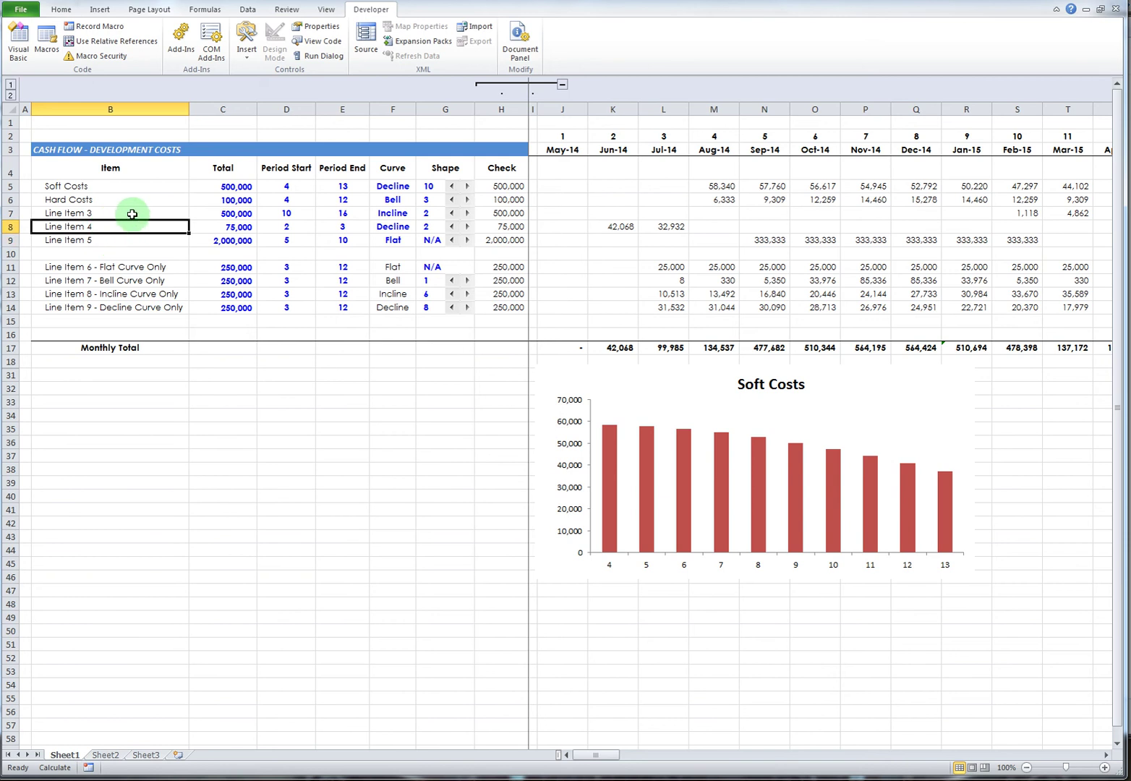
- Check the Total column: Soft Costs at 500,000 and Hard Costs at 100,000
{"action": "left_click", "coordinate": [228, 178]}
{"action": "left_click", "coordinate": [230, 184]}
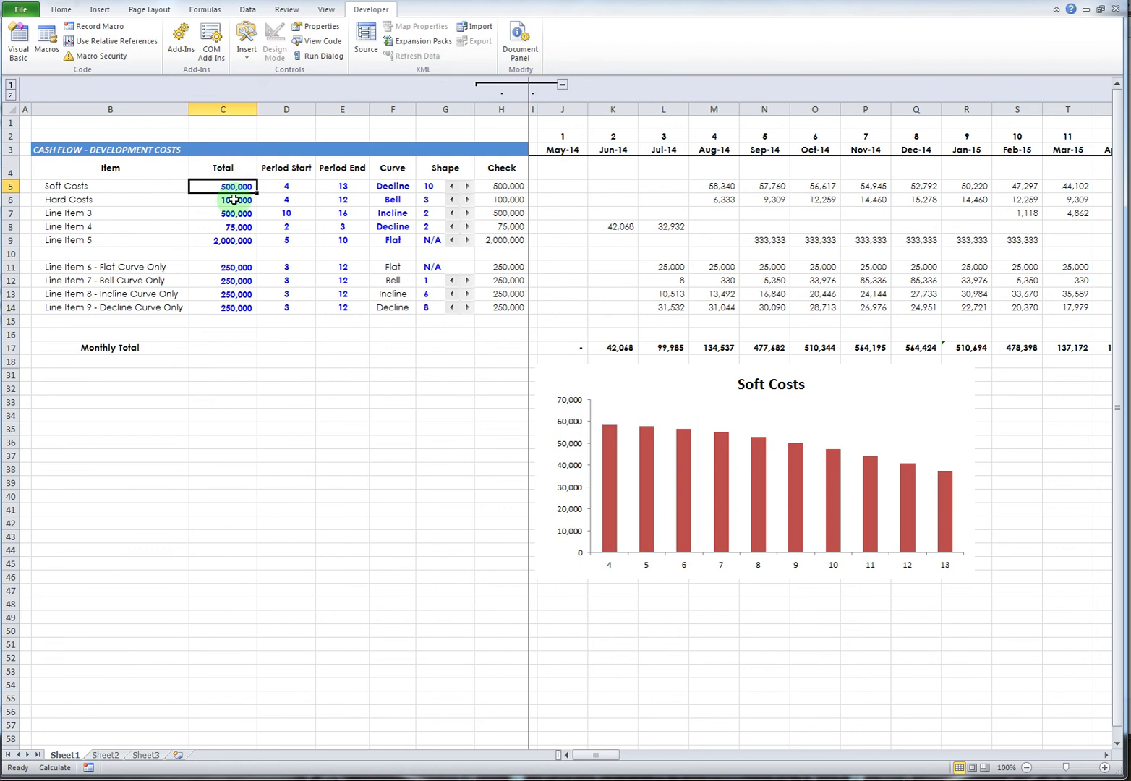
{"action": "left_click", "coordinate": [233, 201]}
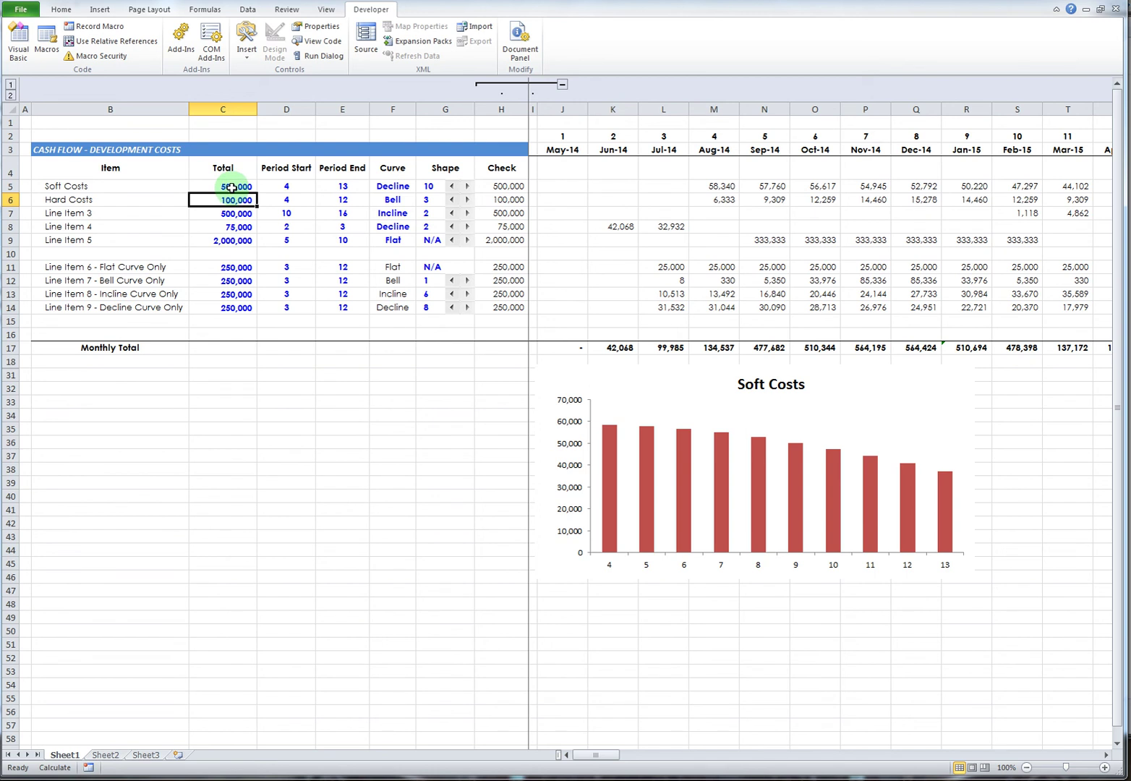
{"action": "left_click", "coordinate": [231, 186]}
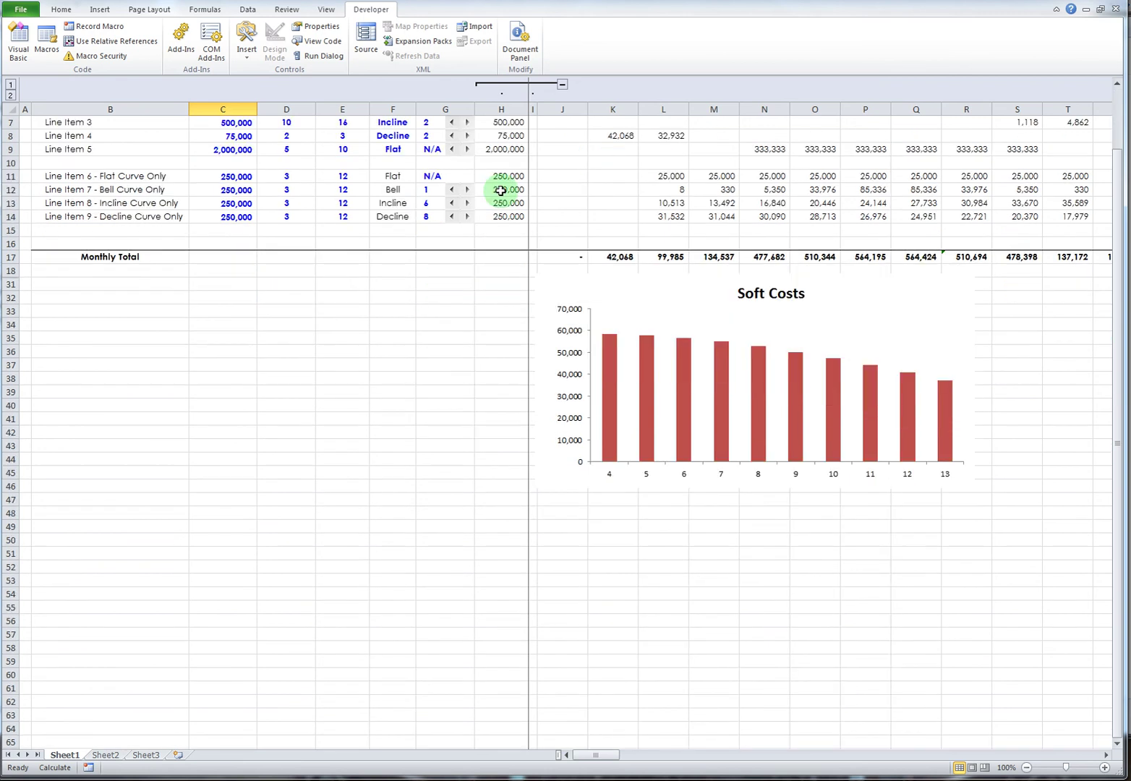
{"action": "scroll", "coordinate": [499, 246], "scroll_direction": "down", "scroll_amount": 2}
{"action": "scroll", "coordinate": [495, 269], "scroll_direction": "up", "scroll_amount": 2}
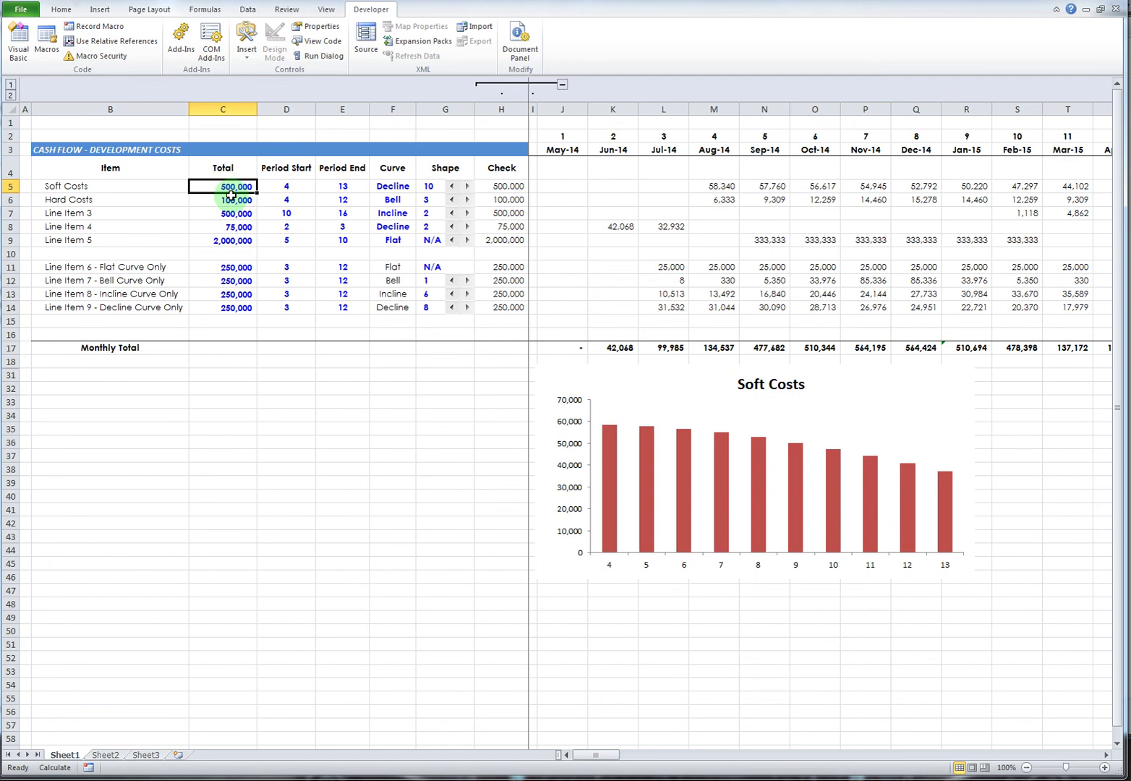
- Set Soft Costs to start in period 2 and end in period 11
{"action": "left_click", "coordinate": [308, 187]}
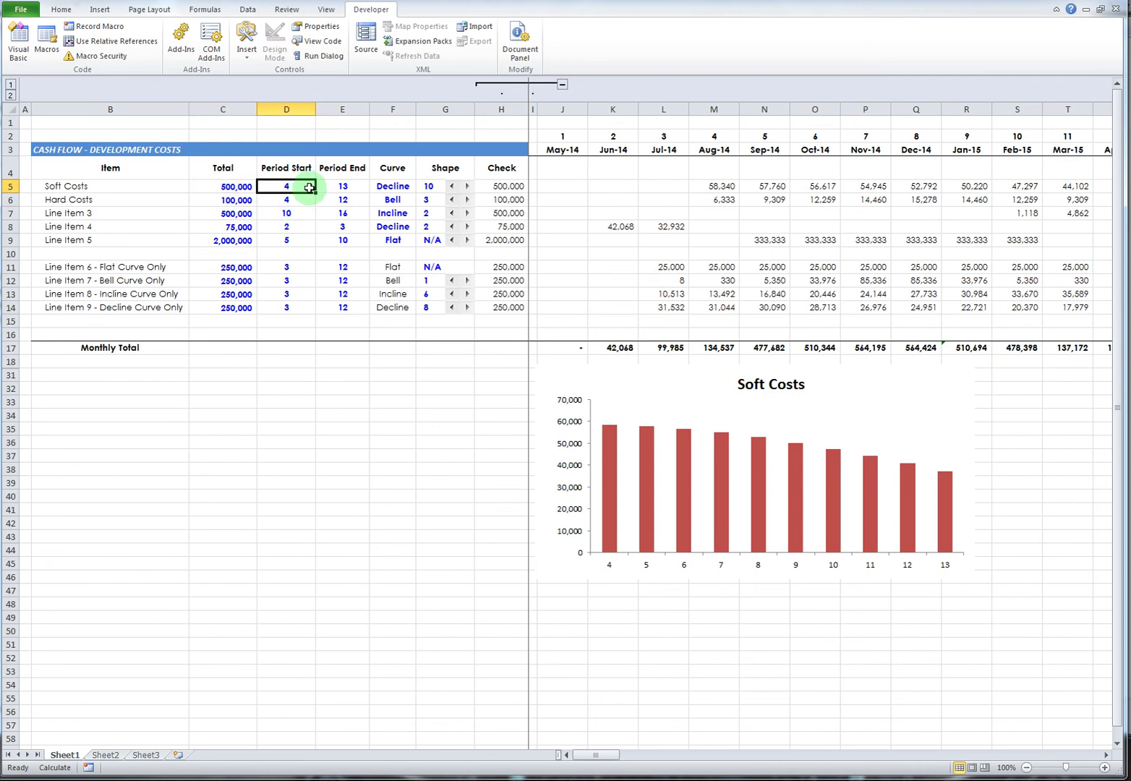
{"action": "type", "text": "2"}
{"action": "key", "text": "Return"}
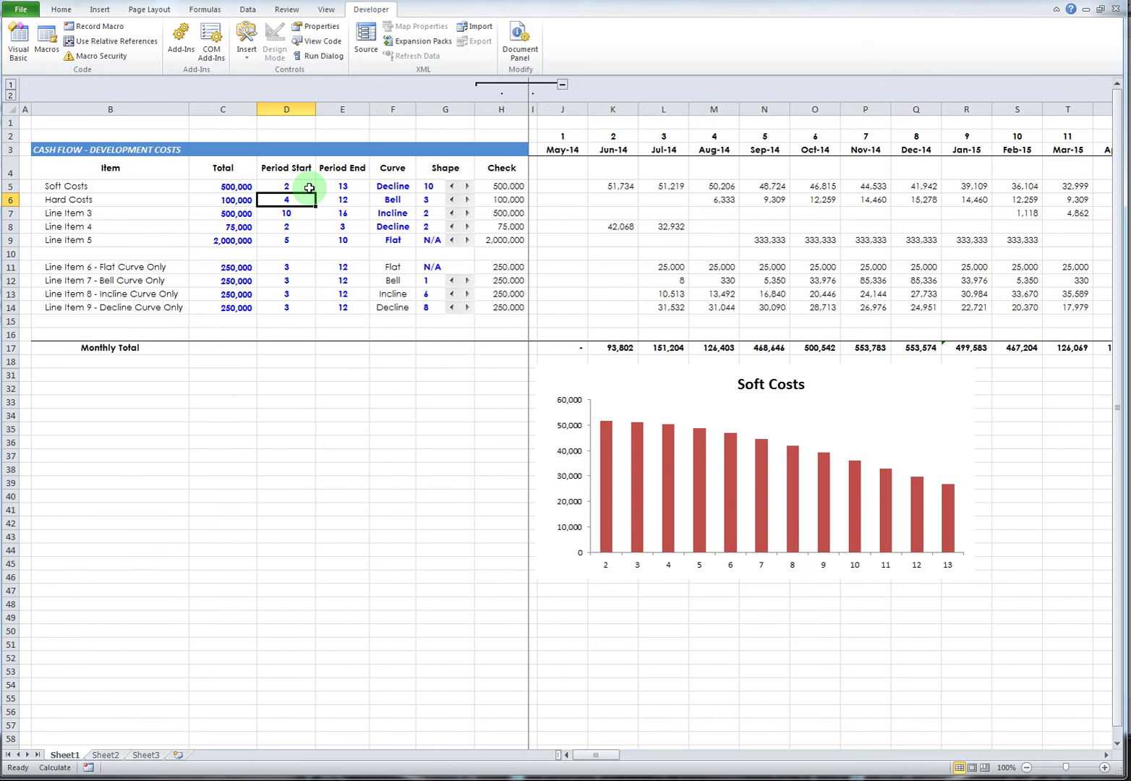
{"action": "left_click", "coordinate": [356, 187]}
{"action": "type", "text": "11"}
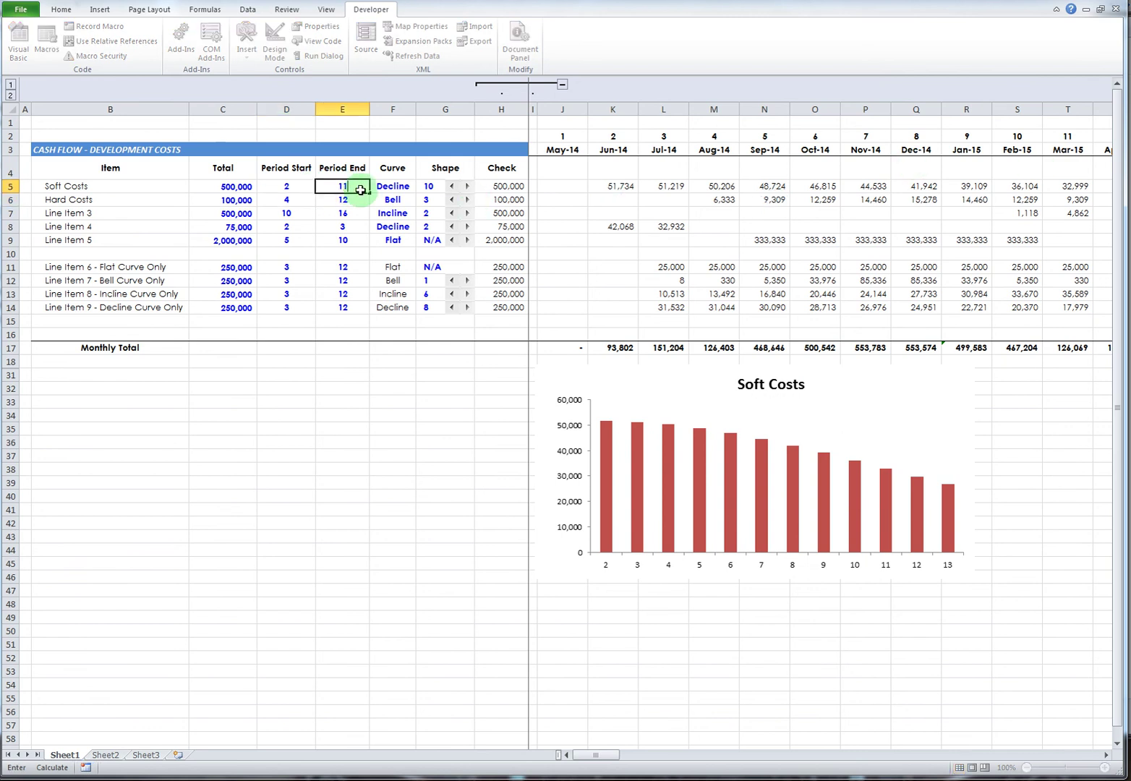
{"action": "key", "text": "Return"}
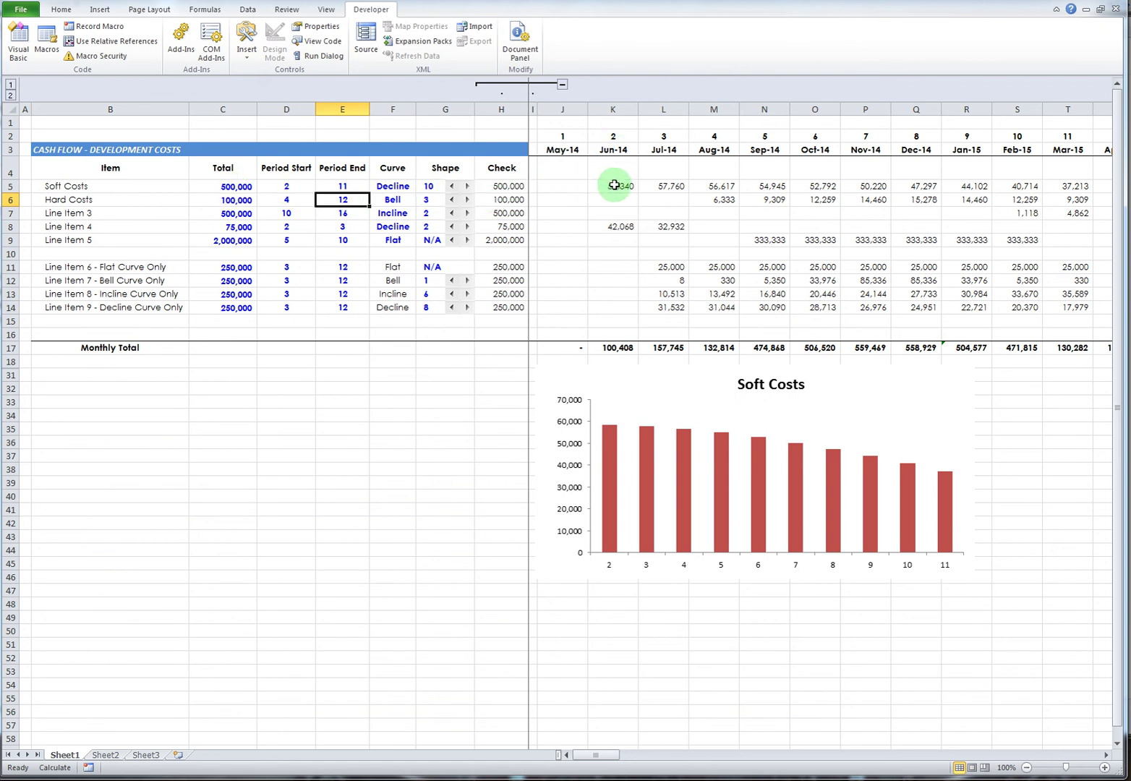
{"action": "left_click", "coordinate": [398, 186]}
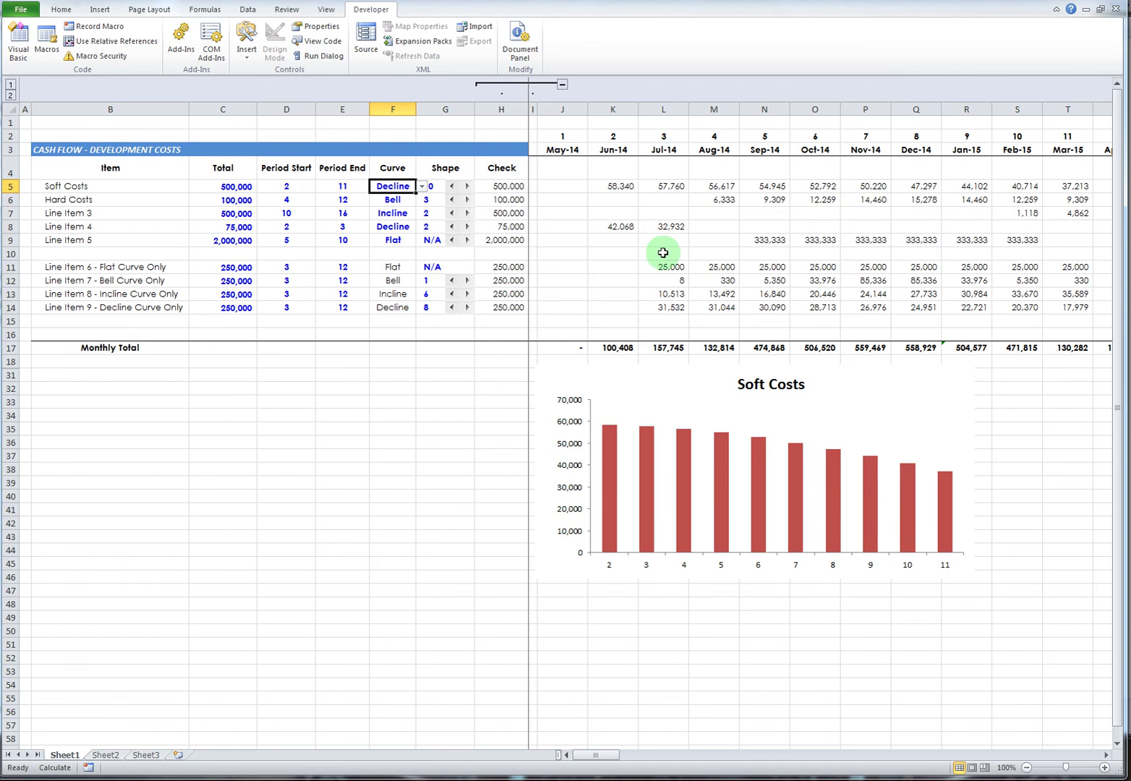
{"action": "scroll", "coordinate": [940, 207], "scroll_direction": "down", "scroll_amount": 1}
{"action": "scroll", "coordinate": [932, 213], "scroll_direction": "up", "scroll_amount": 1}
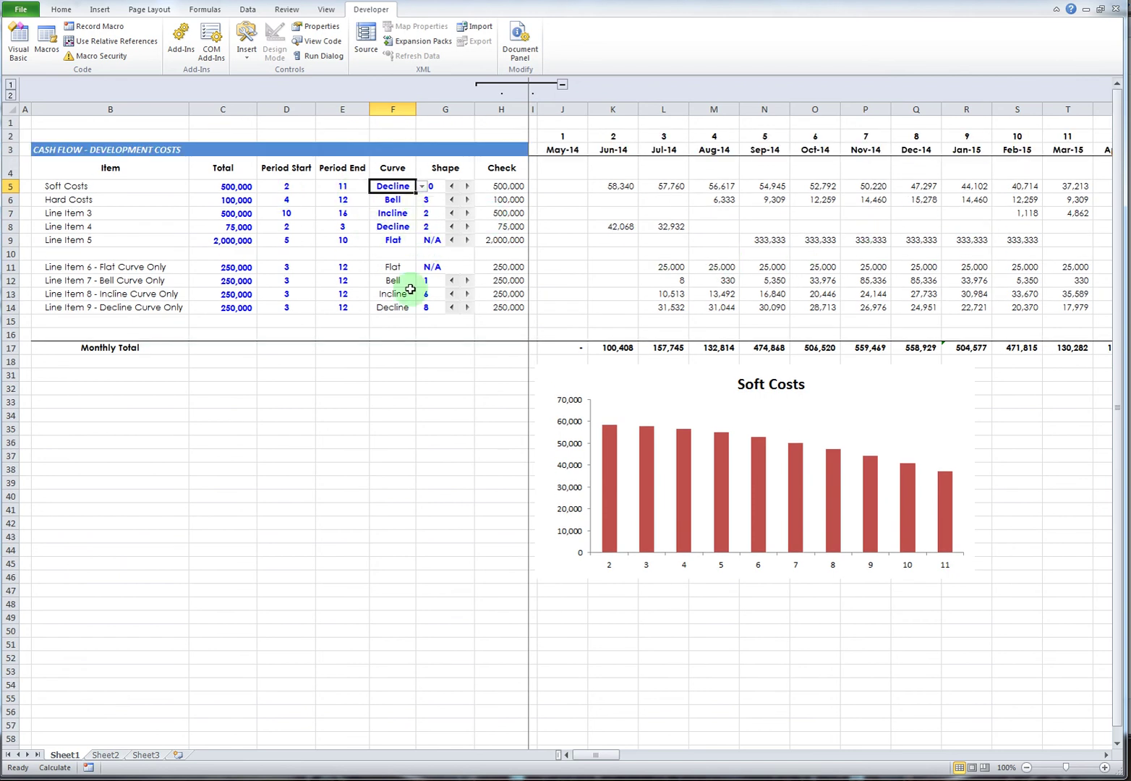
- Change the Soft Costs period end to 10, making the first monthly value 63,031
{"action": "left_click", "coordinate": [339, 186]}
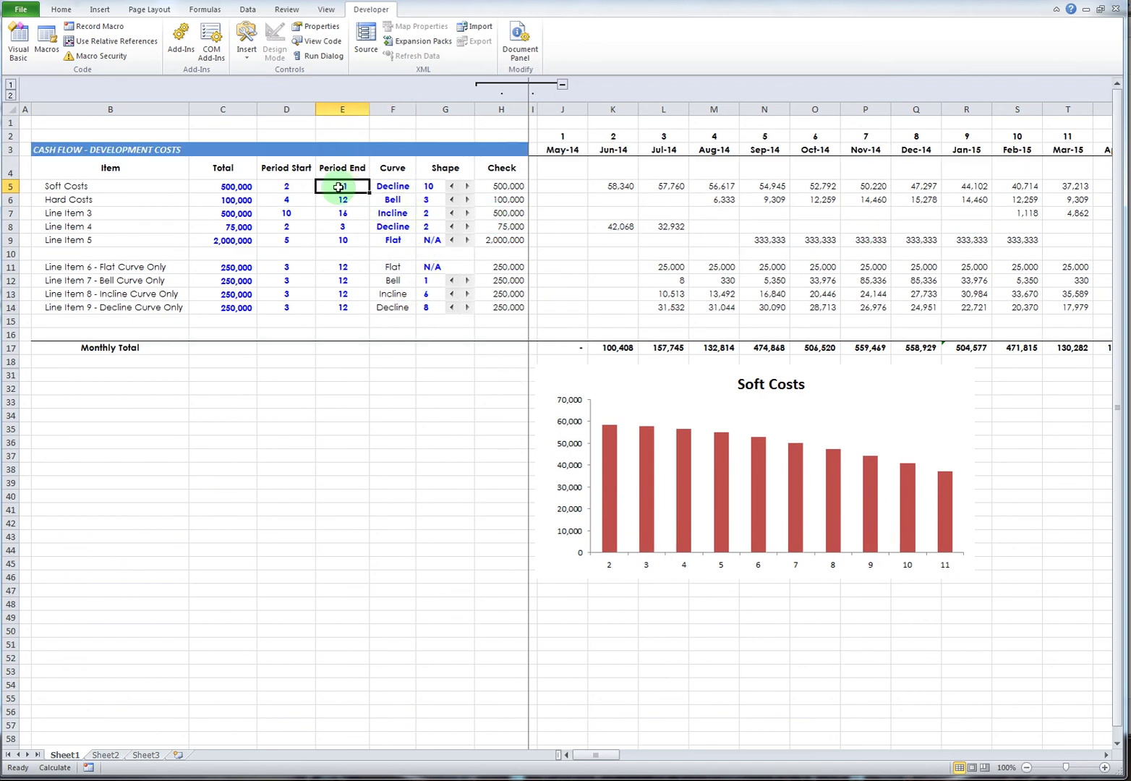
{"action": "key", "text": "BackSpace"}
{"action": "type", "text": "10"}
{"action": "key", "text": "Return"}
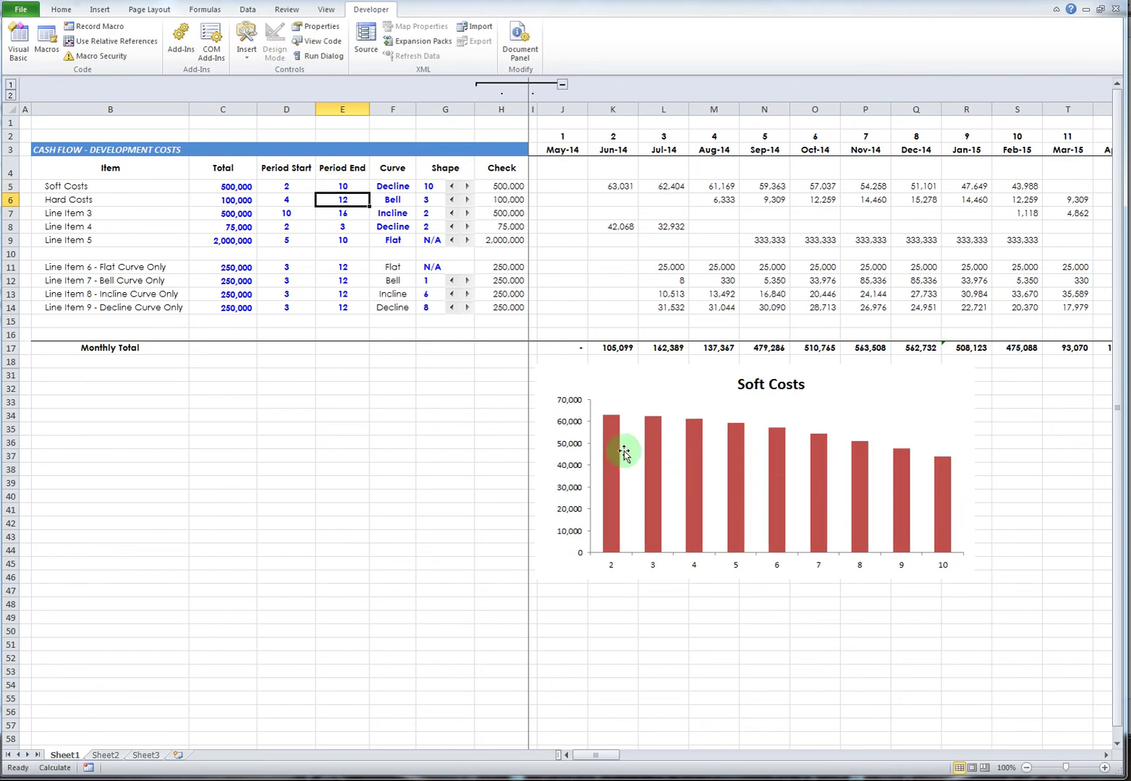
{"action": "left_click", "coordinate": [621, 184]}
{"action": "scroll", "coordinate": [606, 435], "scroll_direction": "down", "scroll_amount": 1}
{"action": "scroll", "coordinate": [606, 402], "scroll_direction": "up", "scroll_amount": 1}
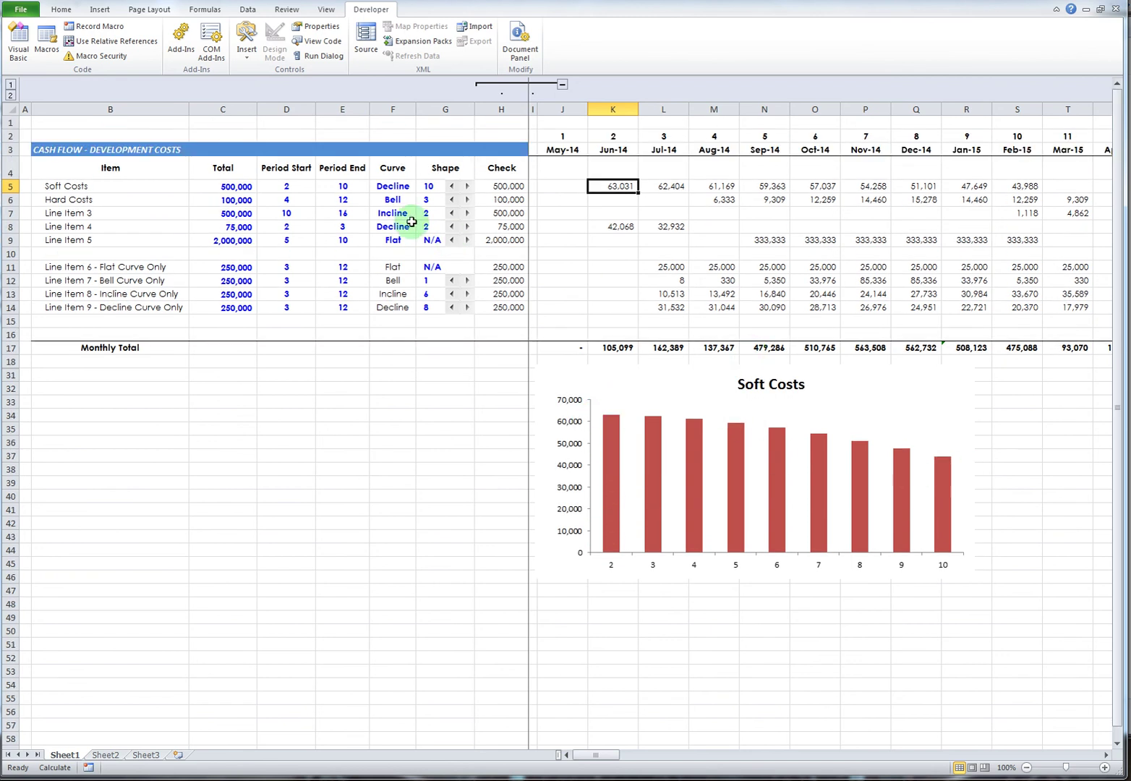
- Change the Soft Costs curve from Decline to Bell, peaking at 57,413 in period 6
{"action": "left_click", "coordinate": [387, 187]}
{"action": "left_click", "coordinate": [421, 187]}
{"action": "left_click", "coordinate": [391, 206]}
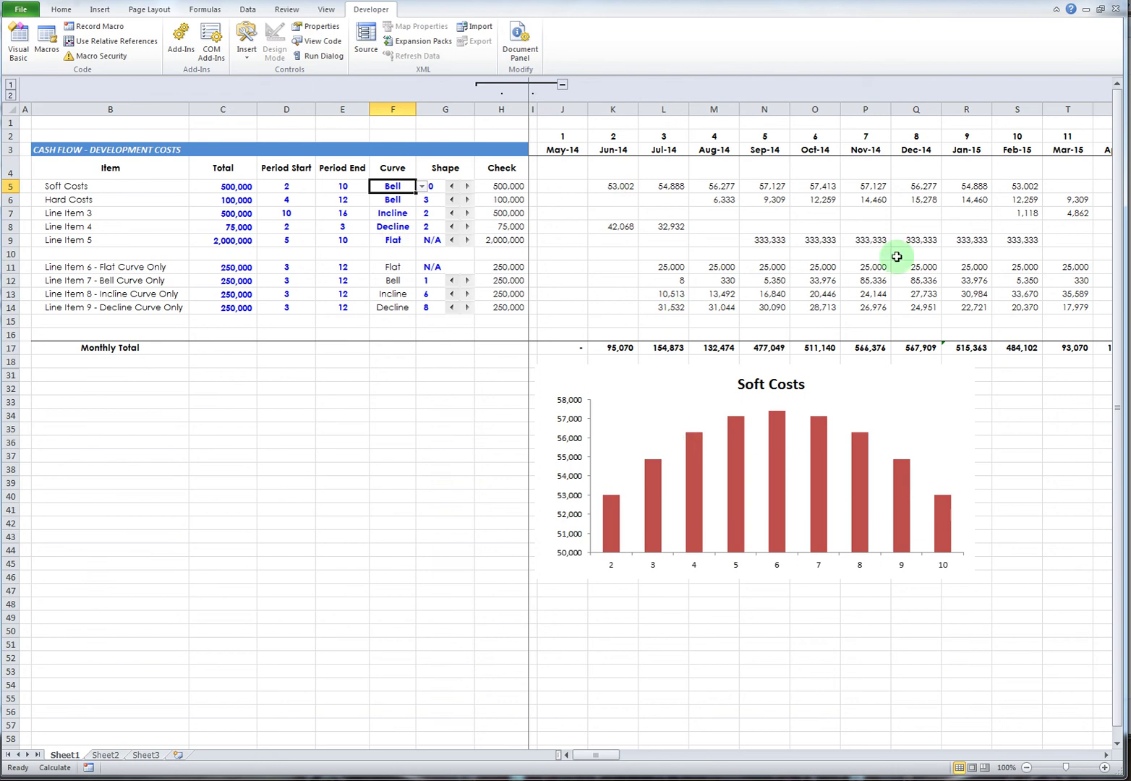
{"action": "left_click", "coordinate": [619, 188]}
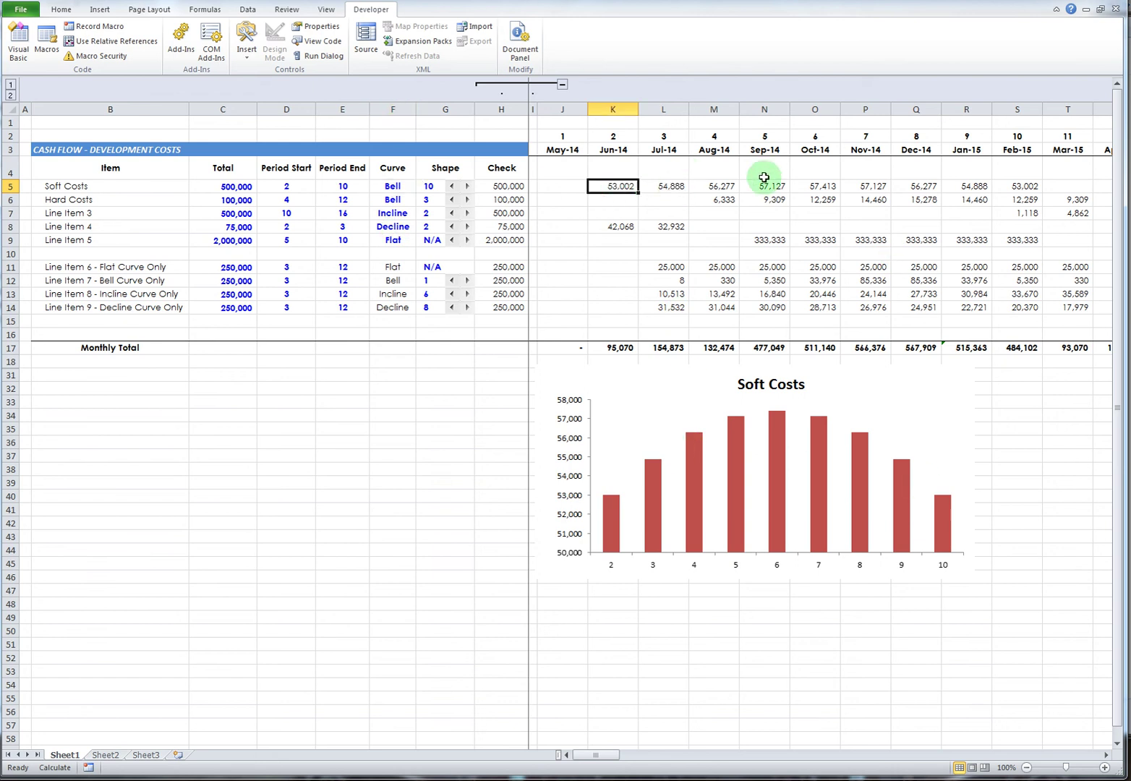
{"action": "left_click", "coordinate": [1021, 185]}
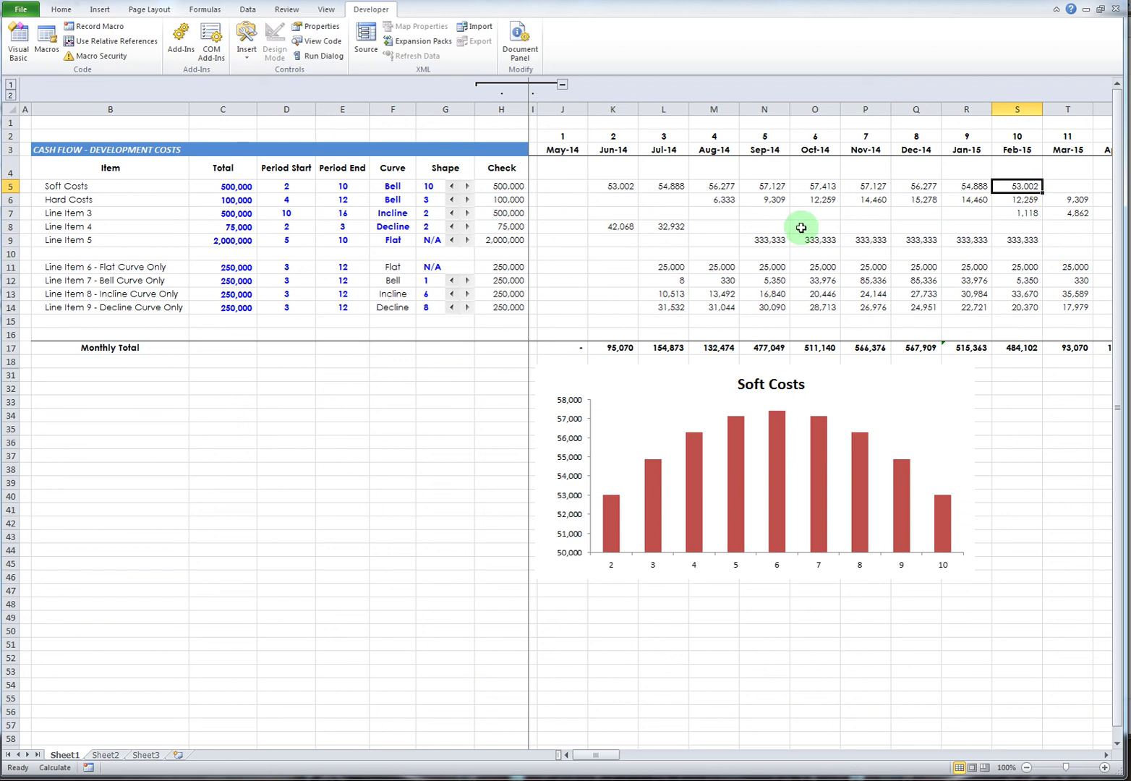
- Lower the Soft Costs bell shape to 1, then nudge it back up
{"action": "left_click", "coordinate": [426, 186]}
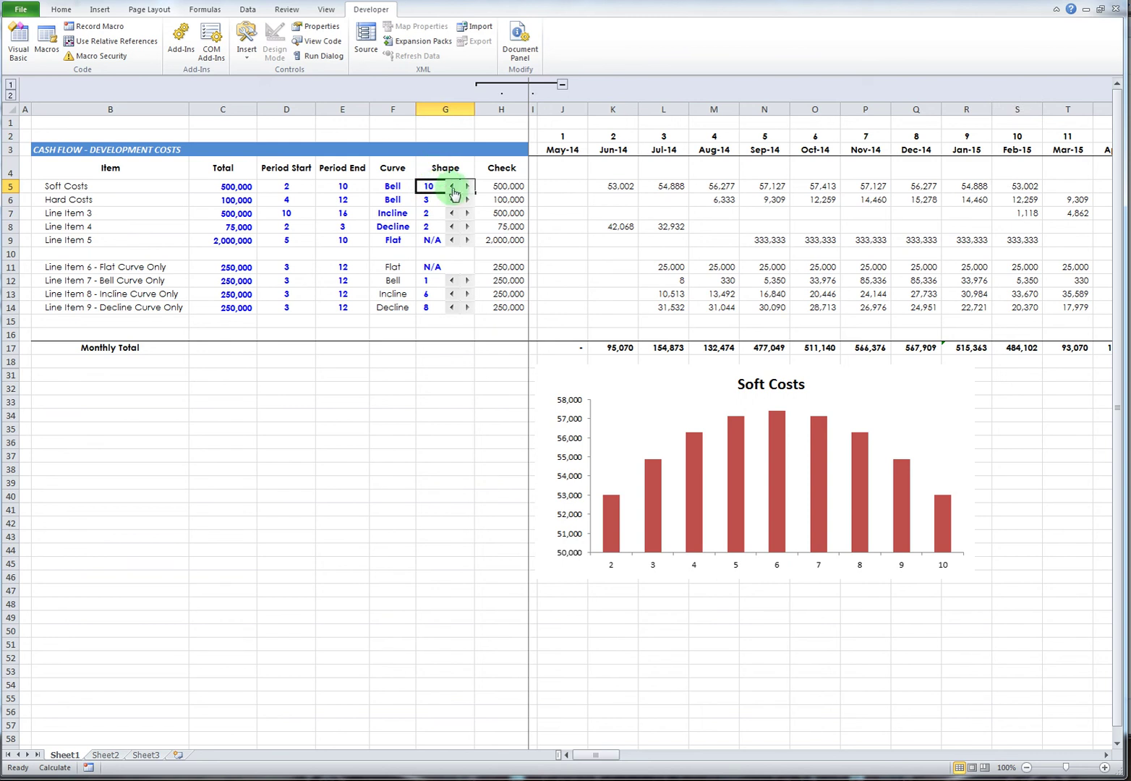
{"action": "left_click", "coordinate": [452, 188]}
{"action": "left_click", "coordinate": [452, 187]}
{"action": "left_click", "coordinate": [452, 187]}
{"action": "left_click", "coordinate": [452, 188]}
{"action": "left_click", "coordinate": [452, 187]}
{"action": "left_click", "coordinate": [452, 188]}
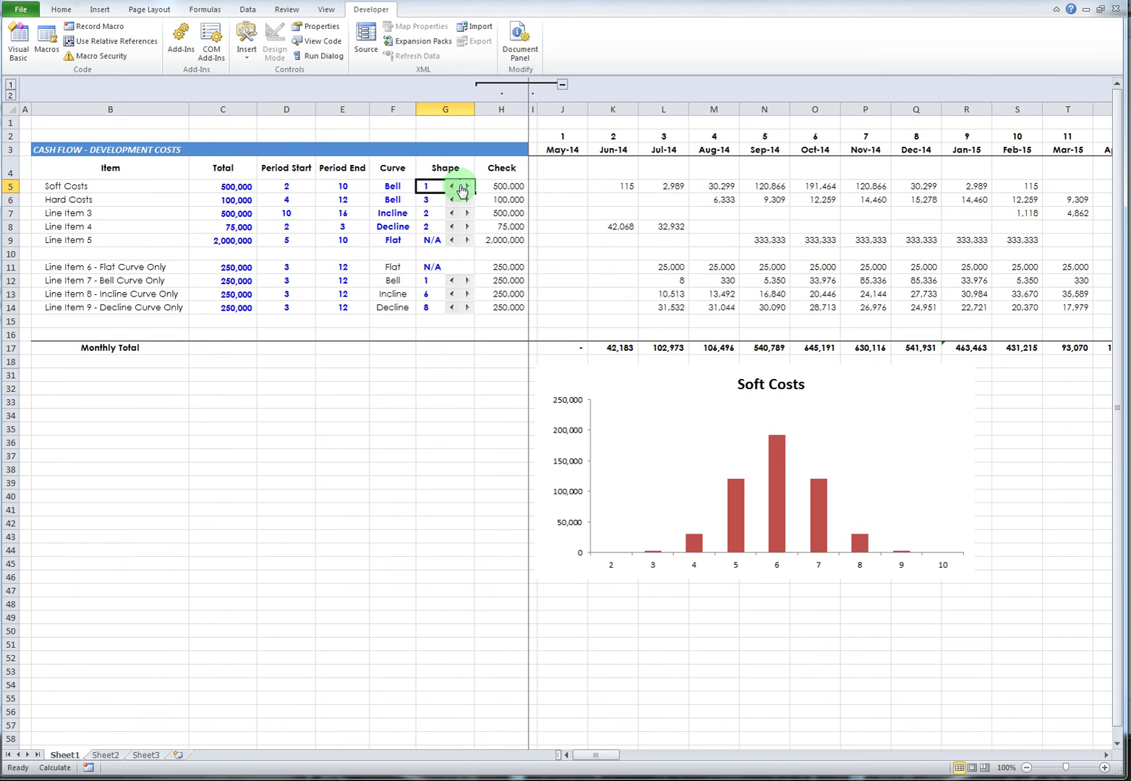
{"action": "left_click", "coordinate": [466, 186]}
{"action": "left_click", "coordinate": [466, 187]}
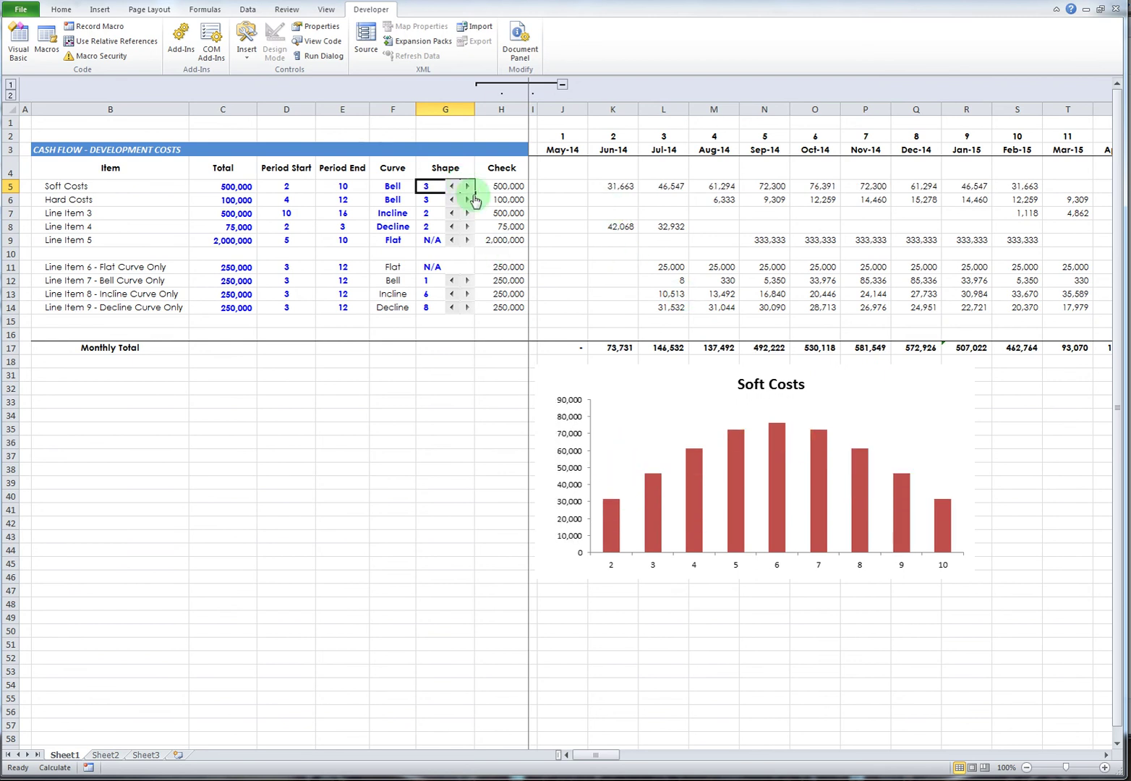
- Raise the Soft Costs shape step by step toward 13 to flatten the curve
{"action": "left_click", "coordinate": [469, 187]}
{"action": "left_click", "coordinate": [469, 187]}
{"action": "left_click", "coordinate": [468, 188]}
{"action": "left_click", "coordinate": [468, 188]}
{"action": "left_click", "coordinate": [468, 188]}
{"action": "left_click", "coordinate": [469, 188]}
{"action": "left_click", "coordinate": [468, 188]}
{"action": "left_click", "coordinate": [469, 188]}
{"action": "left_click", "coordinate": [469, 188]}
{"action": "left_click", "coordinate": [469, 188]}
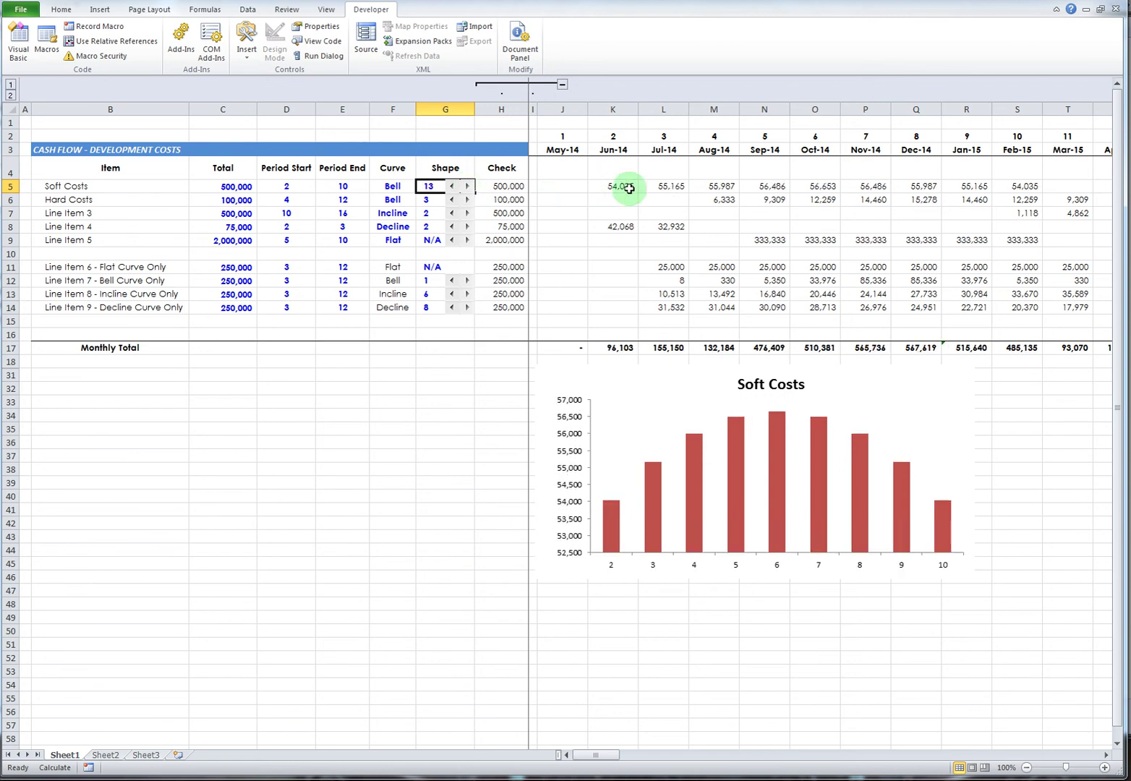
- Step the shape back down to 1, giving a sharp 191,464 peak in period 6
{"action": "left_click", "coordinate": [454, 188]}
{"action": "left_click", "coordinate": [454, 188]}
{"action": "left_click", "coordinate": [454, 188]}
{"action": "left_click", "coordinate": [453, 188]}
{"action": "left_click", "coordinate": [453, 188]}
{"action": "left_click", "coordinate": [454, 188]}
{"action": "left_click", "coordinate": [453, 188]}
{"action": "left_click", "coordinate": [453, 188]}
{"action": "left_click", "coordinate": [454, 188]}
{"action": "left_click", "coordinate": [453, 188]}
{"action": "left_click", "coordinate": [454, 188]}
{"action": "left_click", "coordinate": [454, 188]}
{"action": "left_click", "coordinate": [504, 187]}
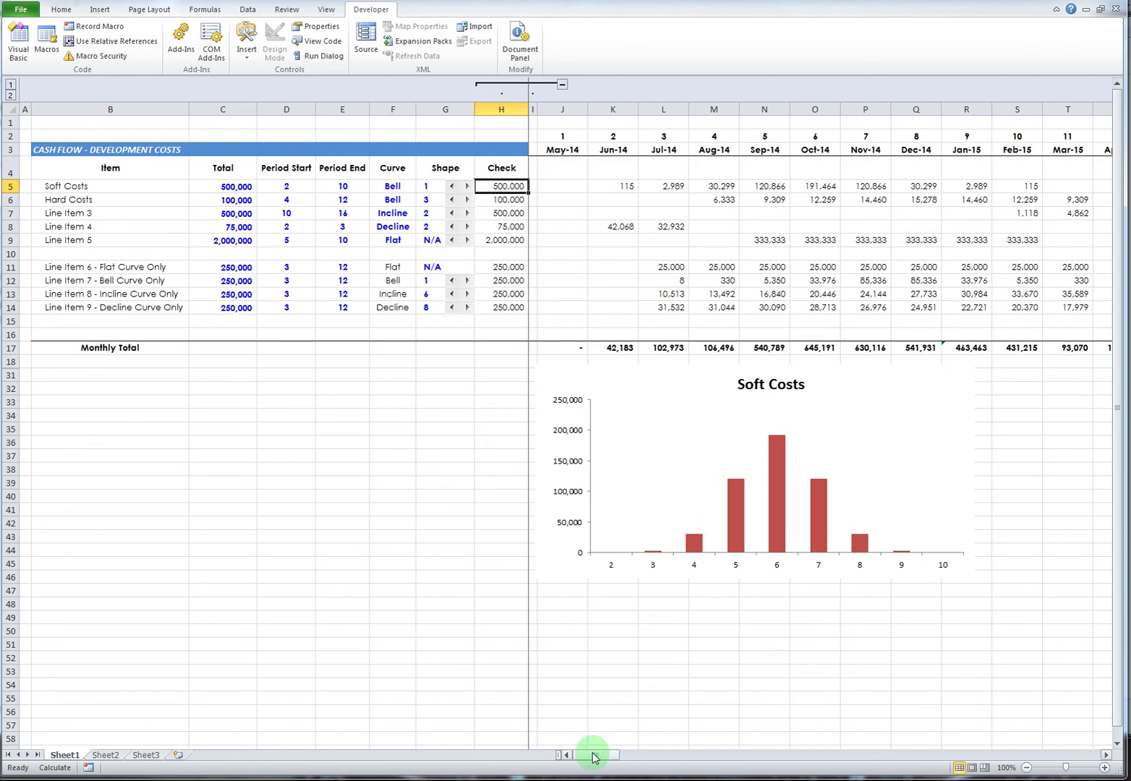
{"action": "mouse_move", "coordinate": [593, 756]}
{"action": "left_mouse_down"}
{"action": "mouse_move", "coordinate": [1084, 772]}
{"action": "mouse_move", "coordinate": [582, 754]}
{"action": "left_mouse_up"}
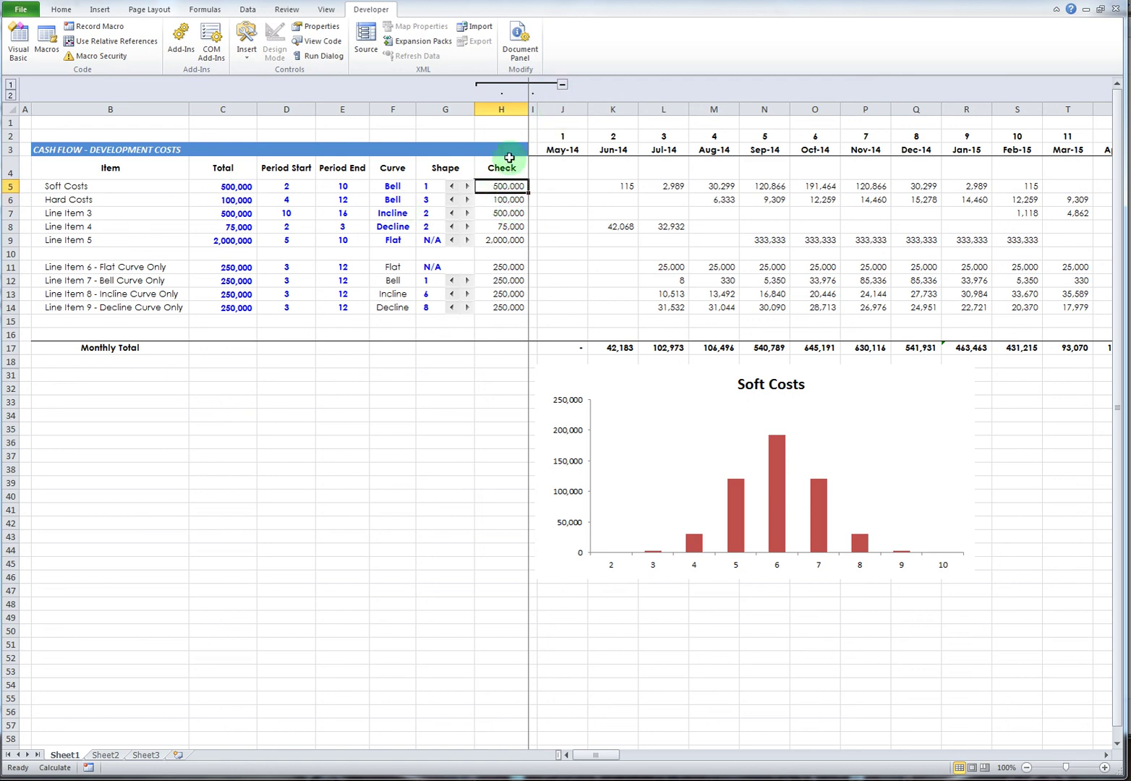
- Enter 300,000 as the Soft Costs total in C5 and verify the Check column
{"action": "scroll", "coordinate": [492, 195], "scroll_direction": "down", "scroll_amount": 1}
{"action": "scroll", "coordinate": [490, 199], "scroll_direction": "up", "scroll_amount": 1}
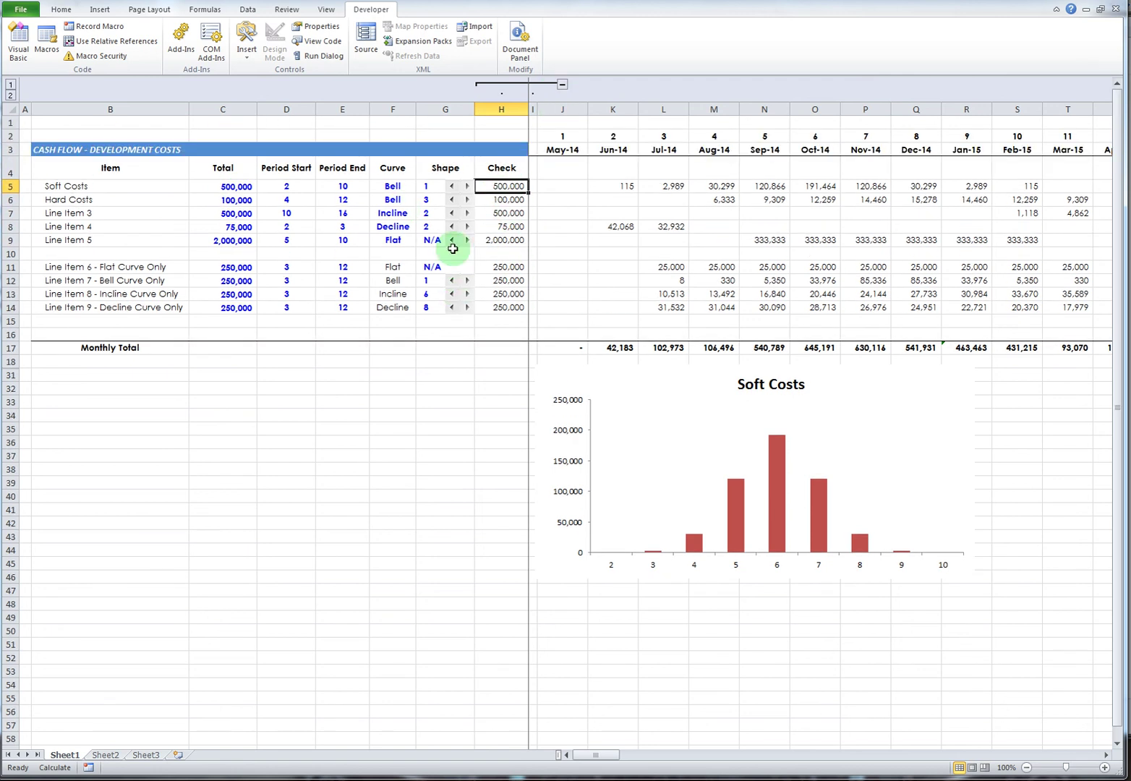
{"action": "left_click", "coordinate": [249, 187]}
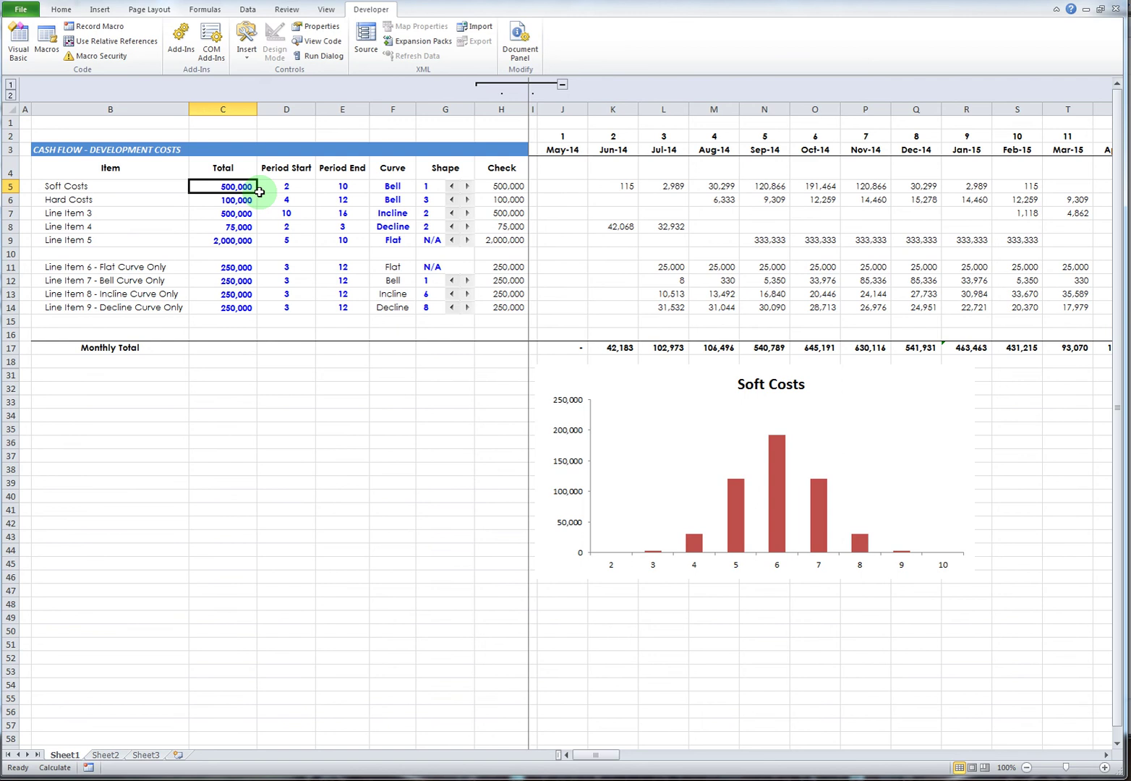
{"action": "type", "text": "300,000"}
{"action": "key", "text": "Return"}
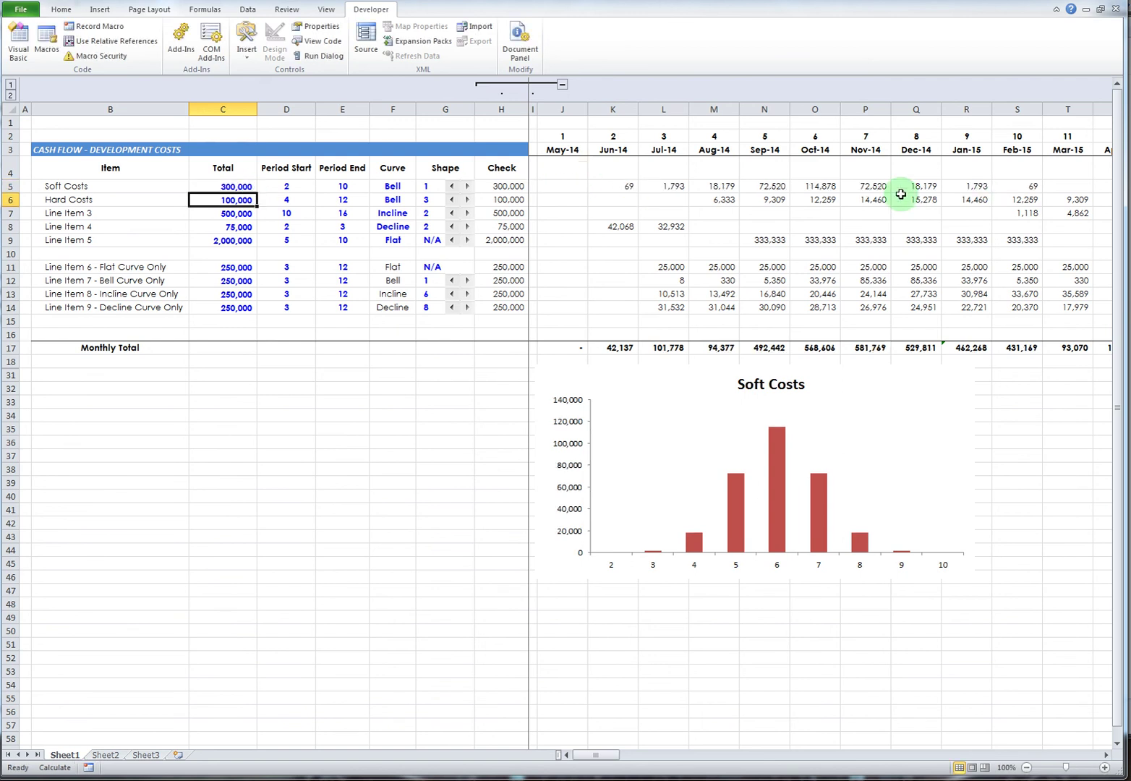
{"action": "left_click", "coordinate": [508, 189]}
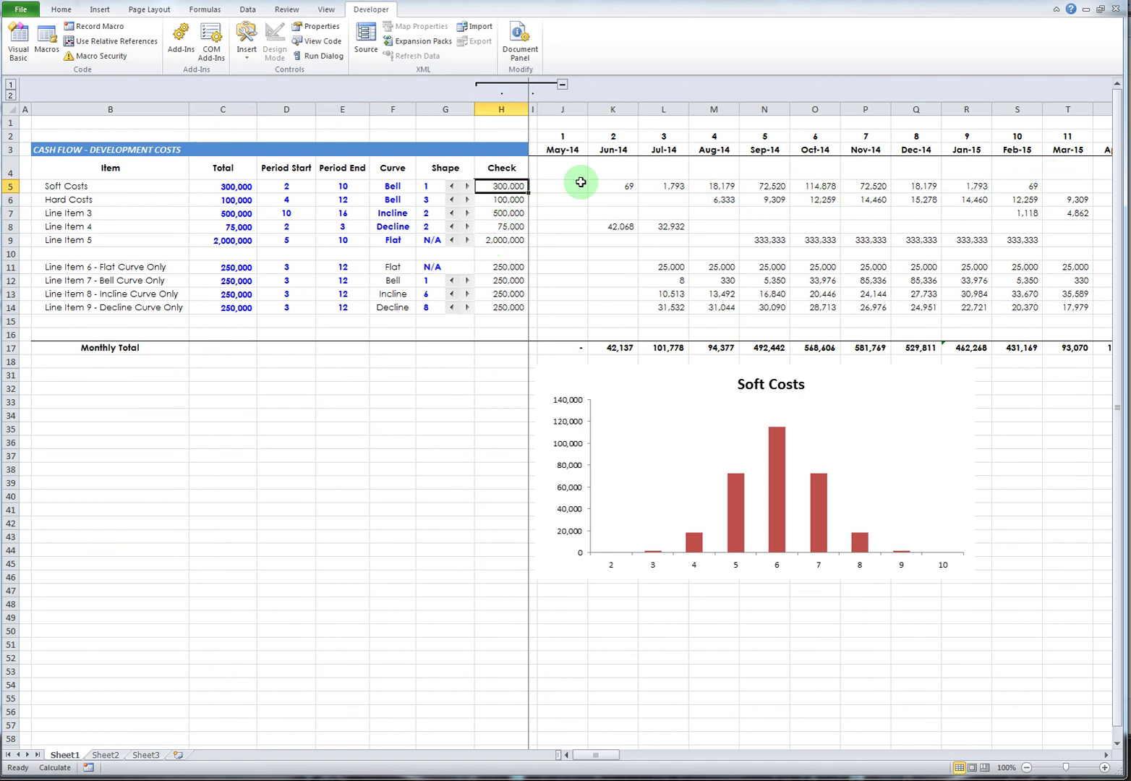
- Set the Soft Costs curve in F5 to Flat, spreading 33,333 per period over 2–10
{"action": "left_click", "coordinate": [562, 85]}
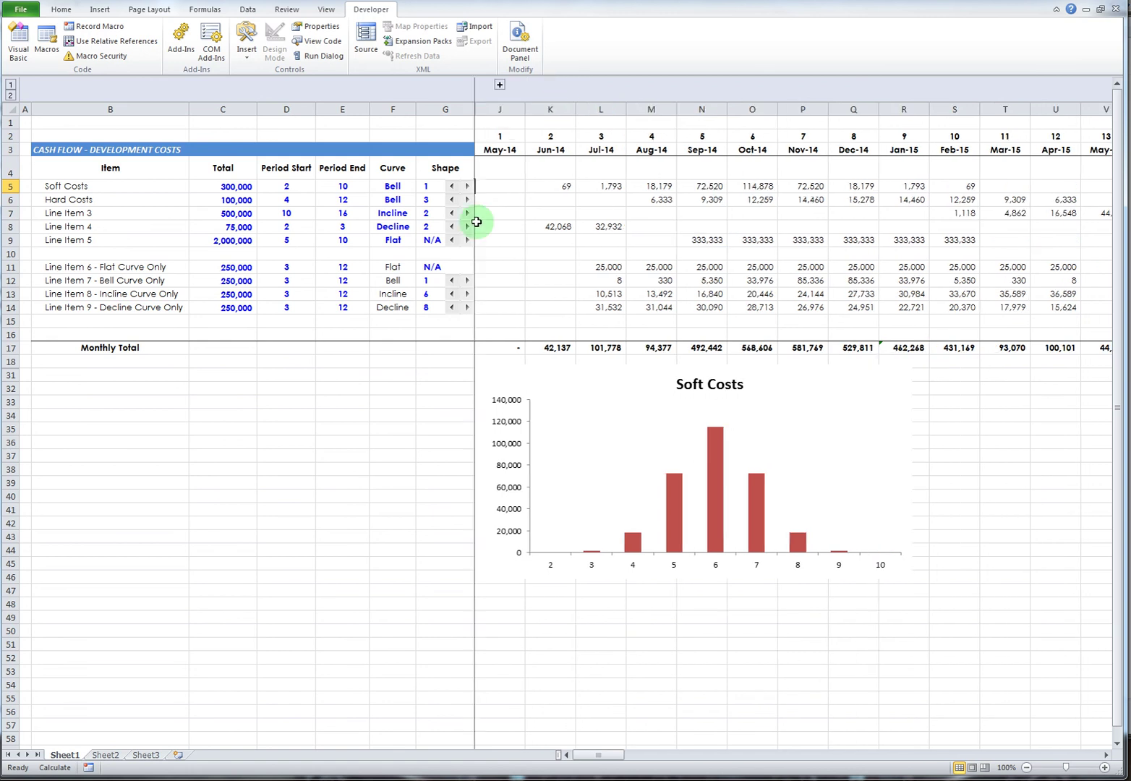
{"action": "left_click", "coordinate": [499, 85]}
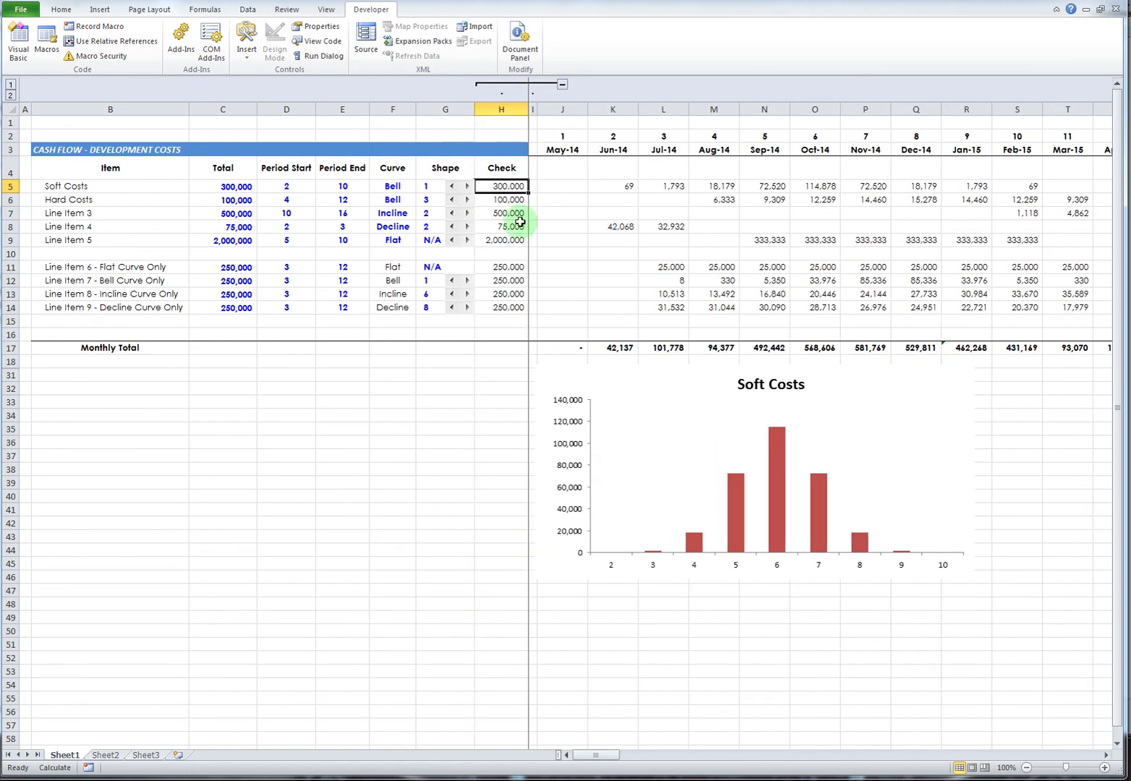
{"action": "scroll", "coordinate": [557, 236], "scroll_direction": "down", "scroll_amount": 1}
{"action": "scroll", "coordinate": [559, 235], "scroll_direction": "up", "scroll_amount": 1}
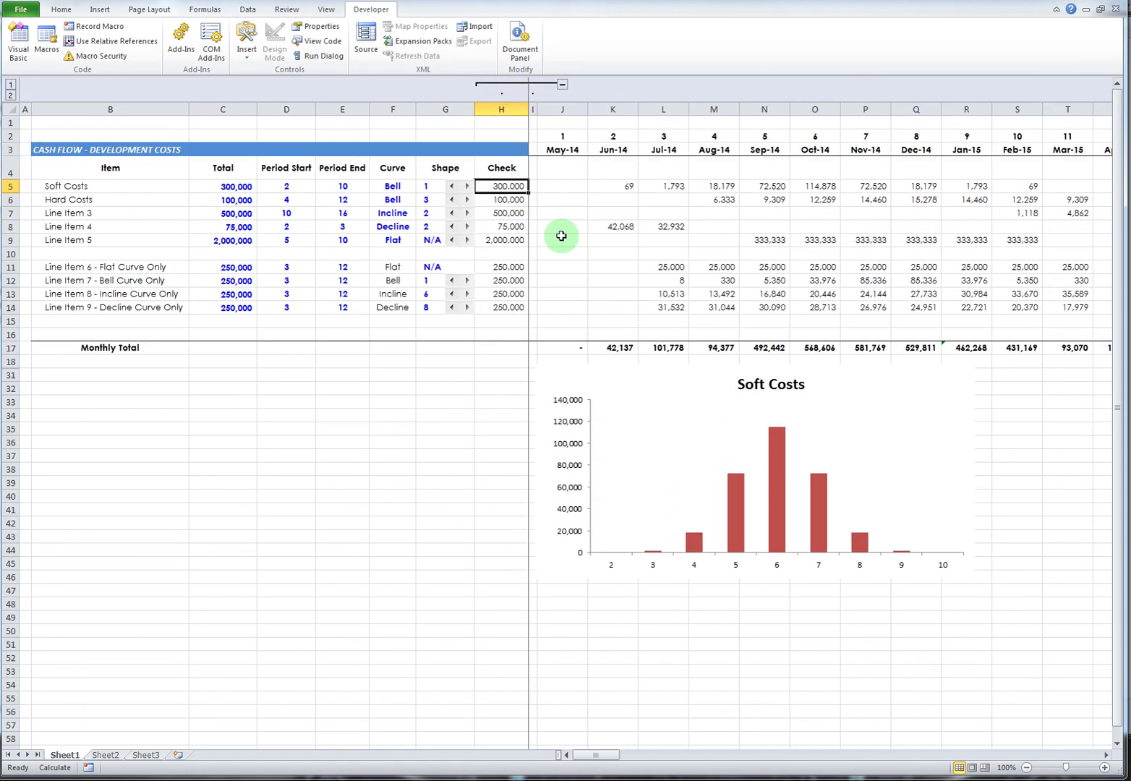
{"action": "left_click", "coordinate": [388, 187]}
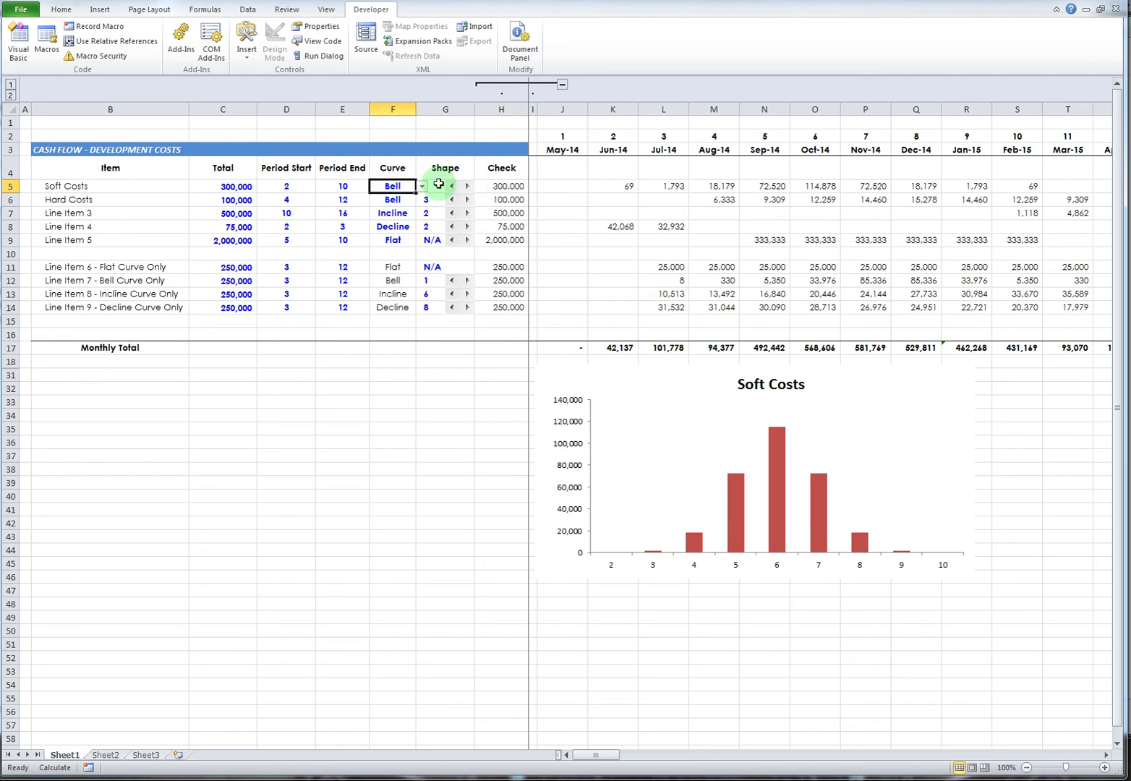
{"action": "left_click", "coordinate": [421, 187]}
{"action": "left_click", "coordinate": [395, 198]}
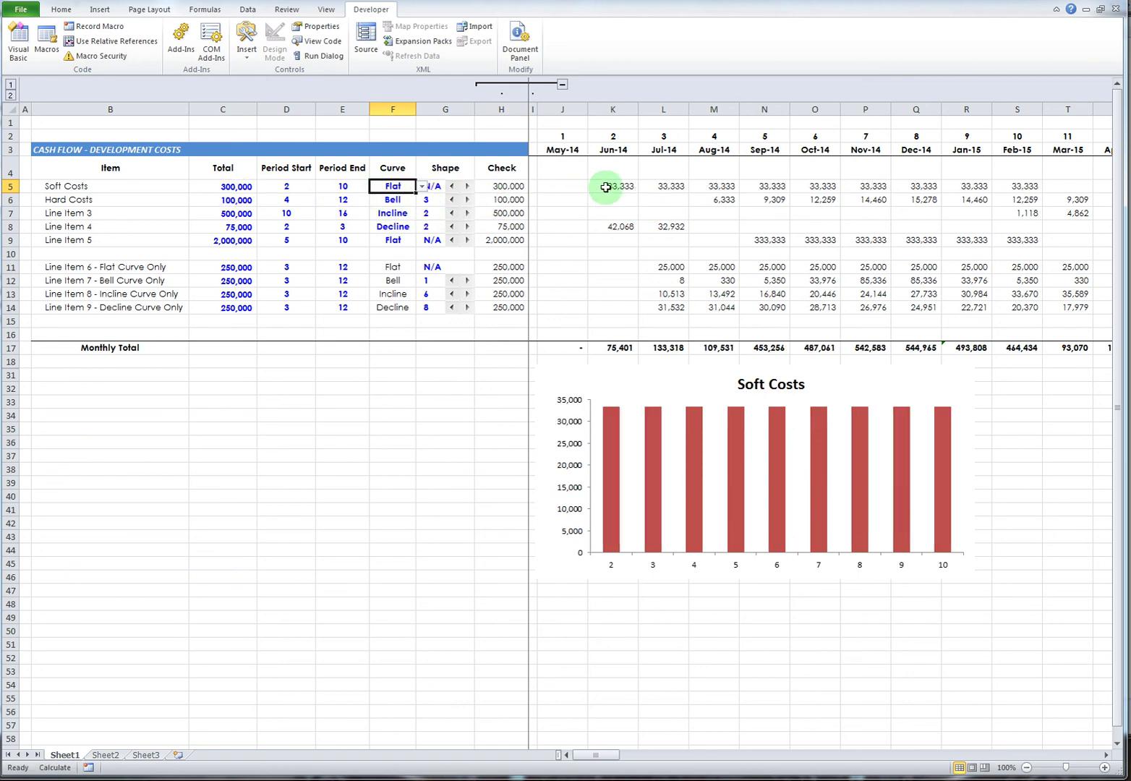
{"action": "left_click", "coordinate": [341, 190]}
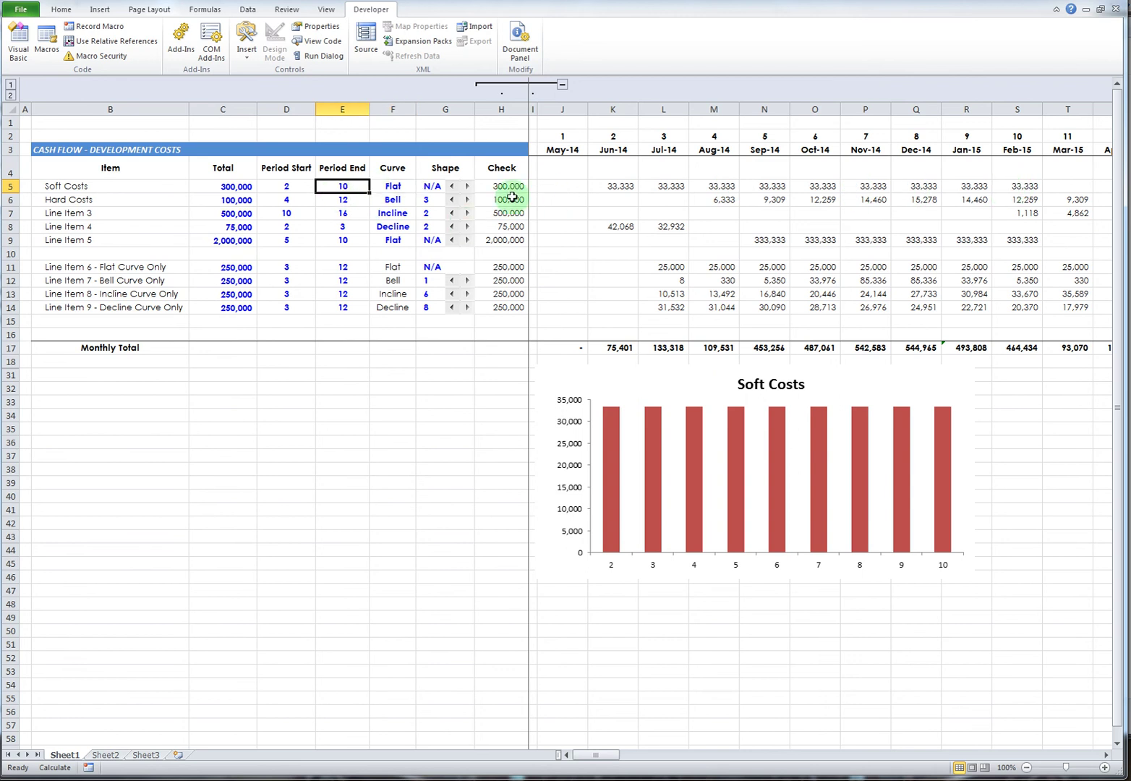
- Set Soft Costs to run from period 1 to 11, giving 27,273 per period
{"action": "left_click", "coordinate": [293, 188]}
{"action": "key", "text": "BackSpace"}
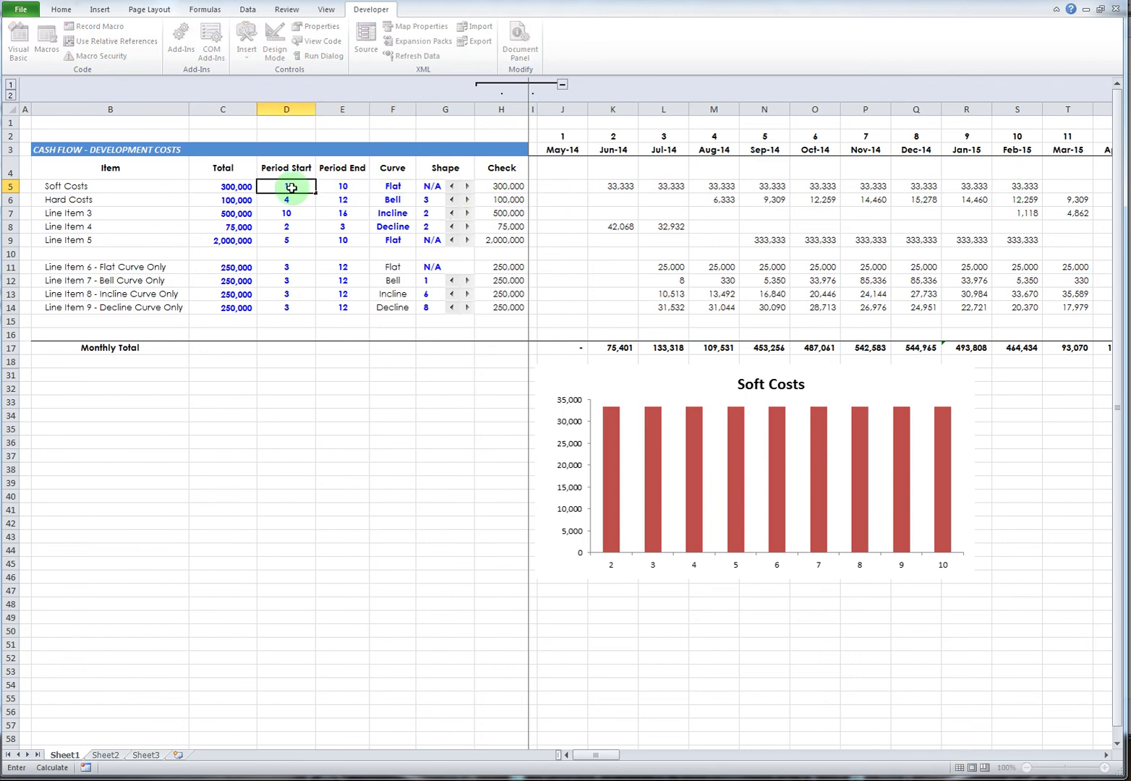
{"action": "type", "text": "1"}
{"action": "left_click", "coordinate": [356, 187]}
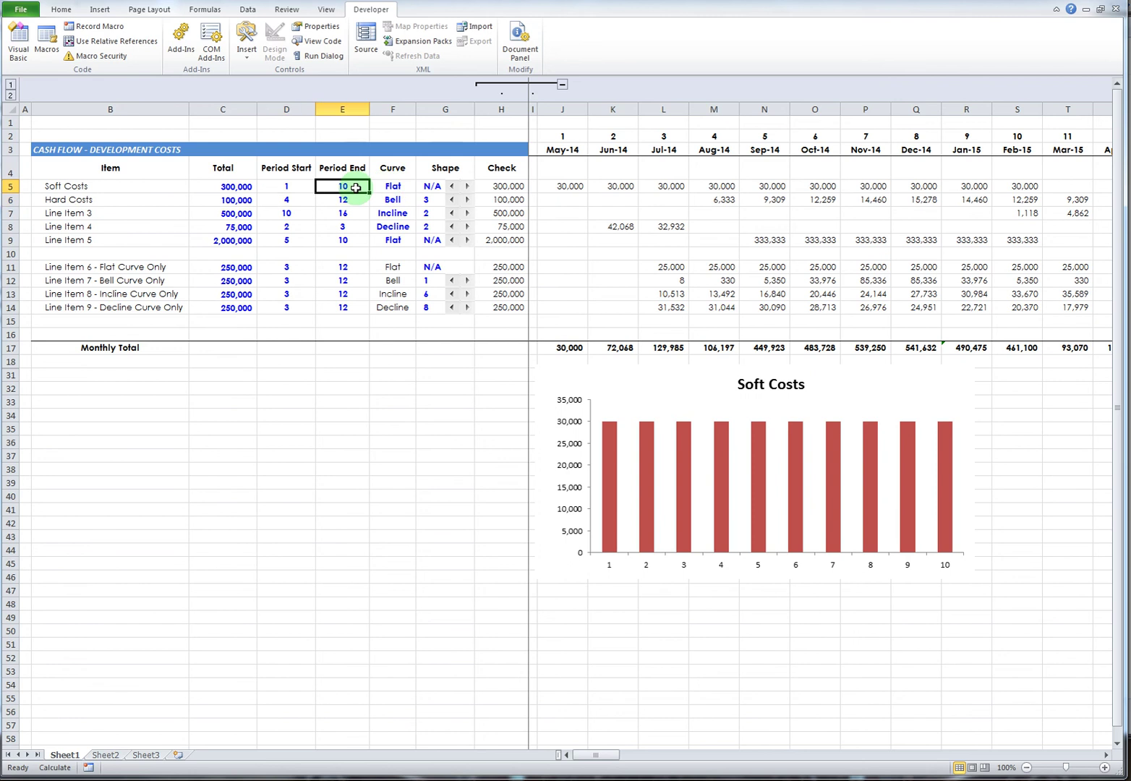
{"action": "type", "text": "11"}
{"action": "key", "text": "Return"}
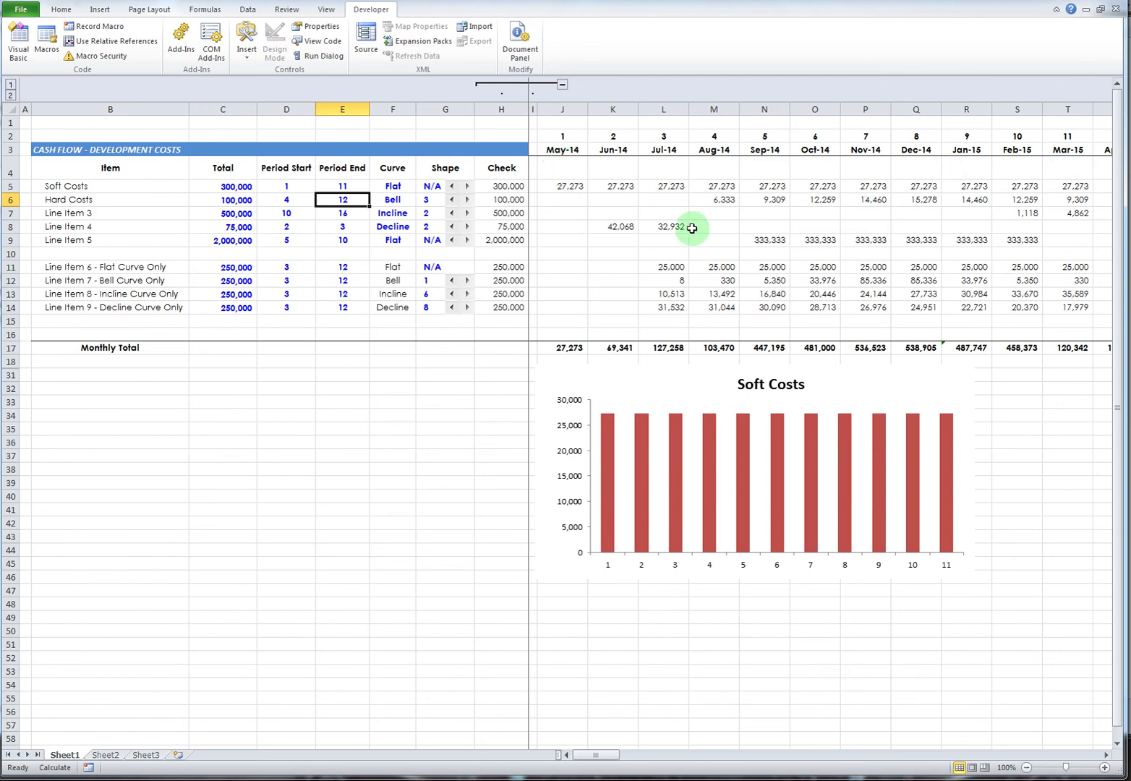
{"action": "left_click", "coordinate": [390, 189]}
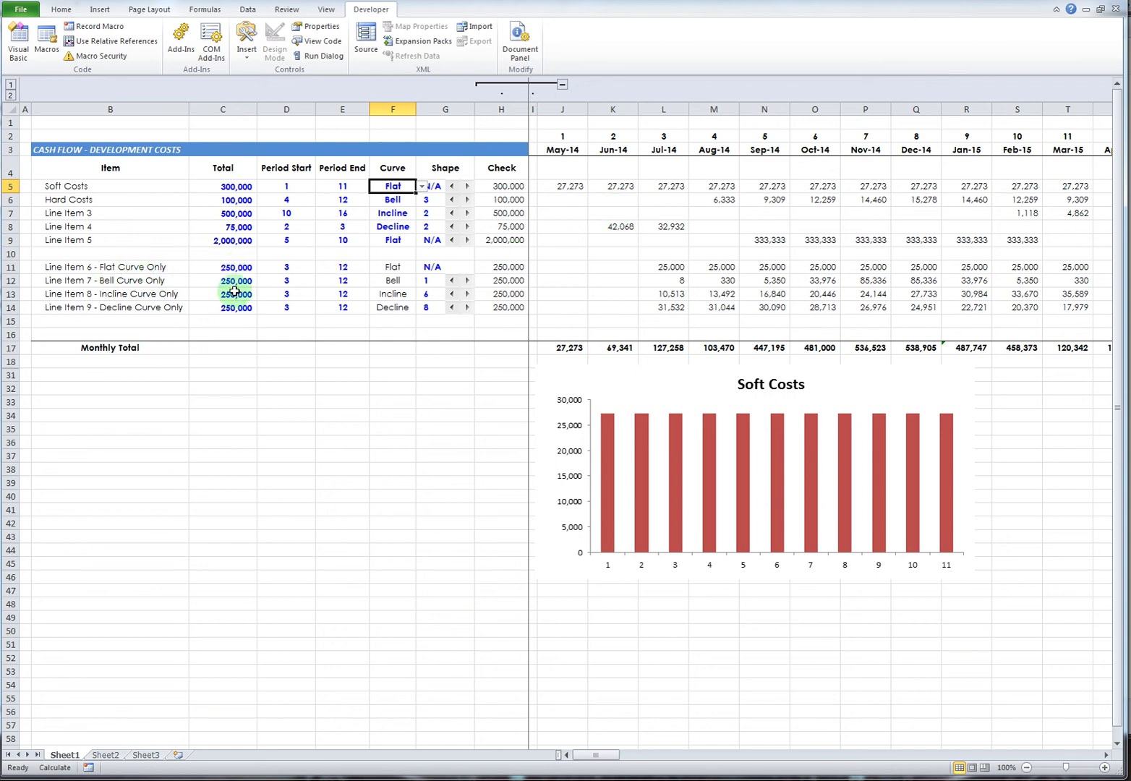
{"action": "left_click", "coordinate": [561, 188]}
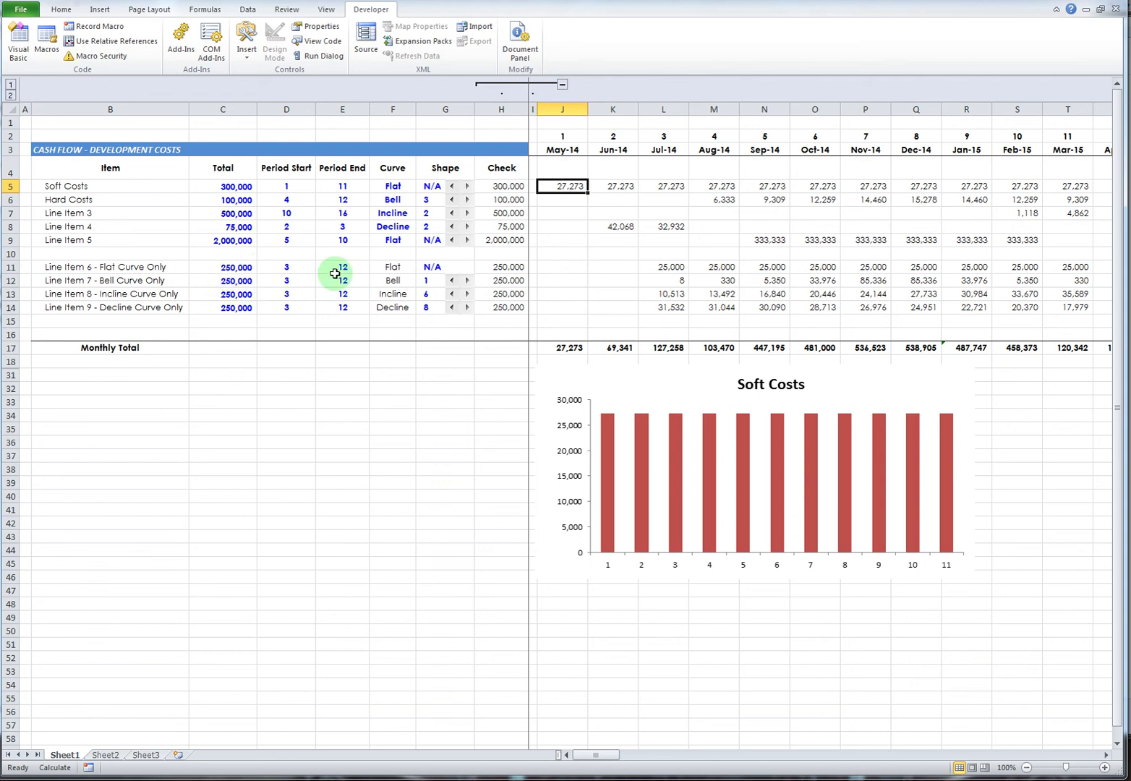
{"action": "left_click", "coordinate": [562, 268]}
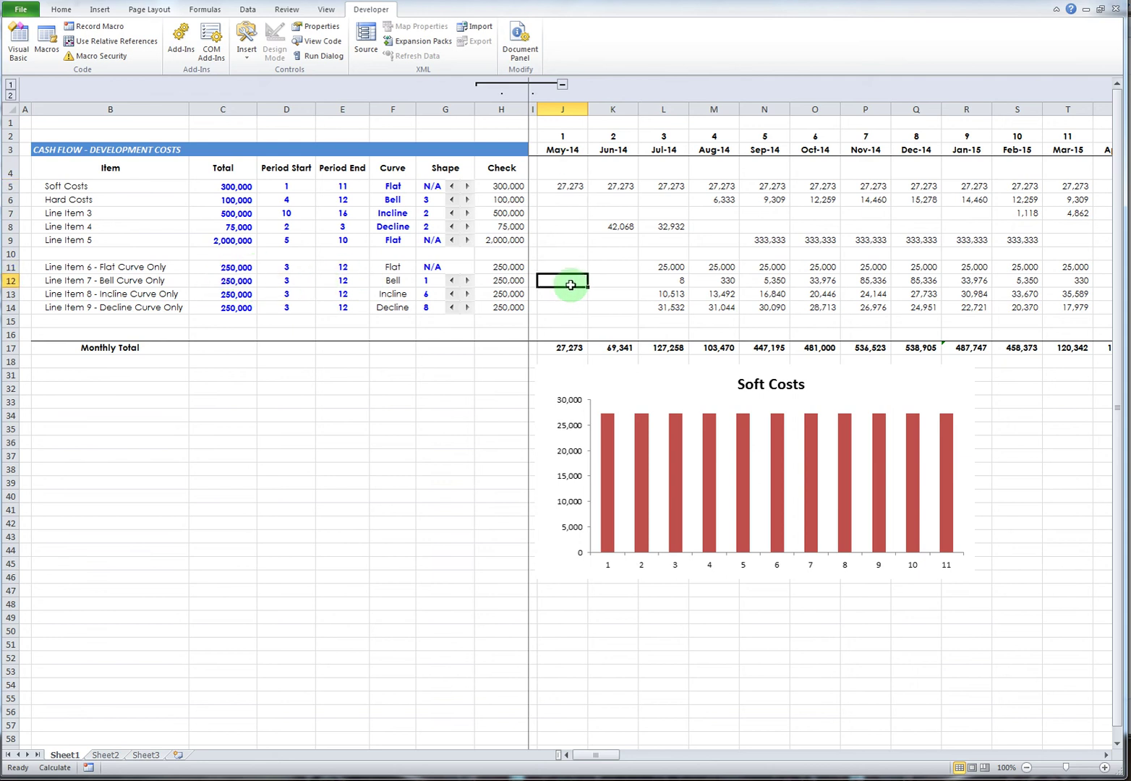
{"action": "left_click", "coordinate": [554, 188]}
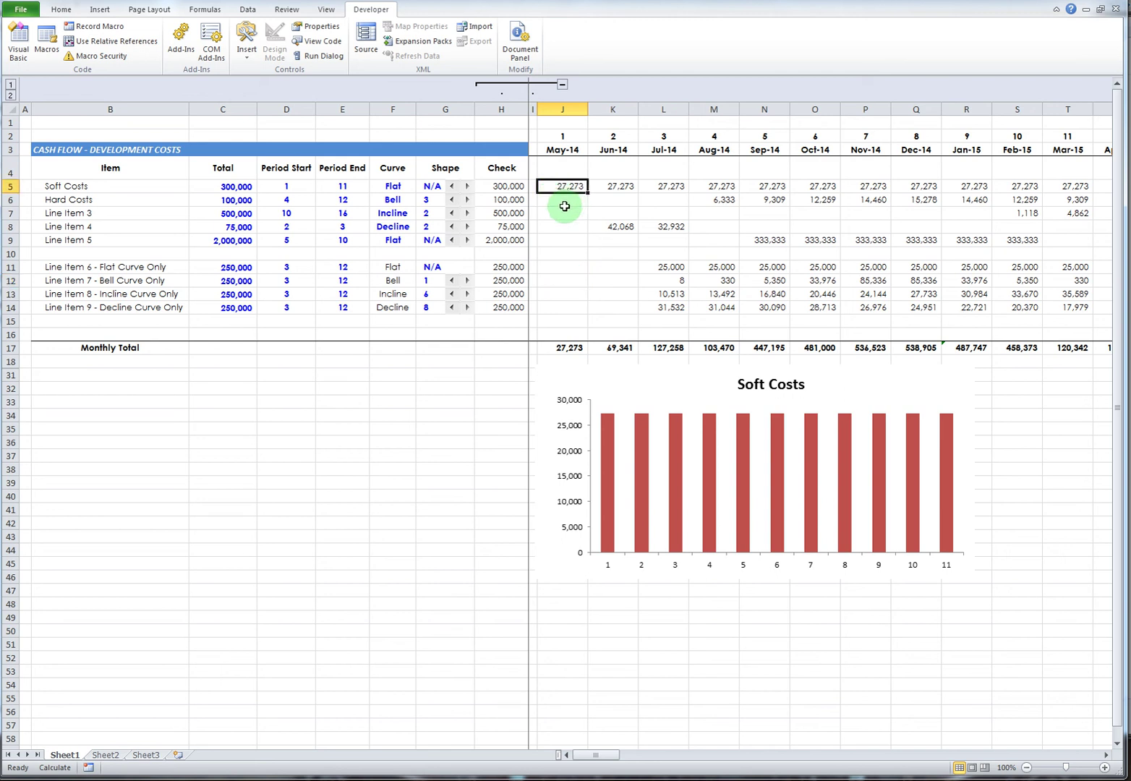
{"action": "left_click", "coordinate": [623, 203]}
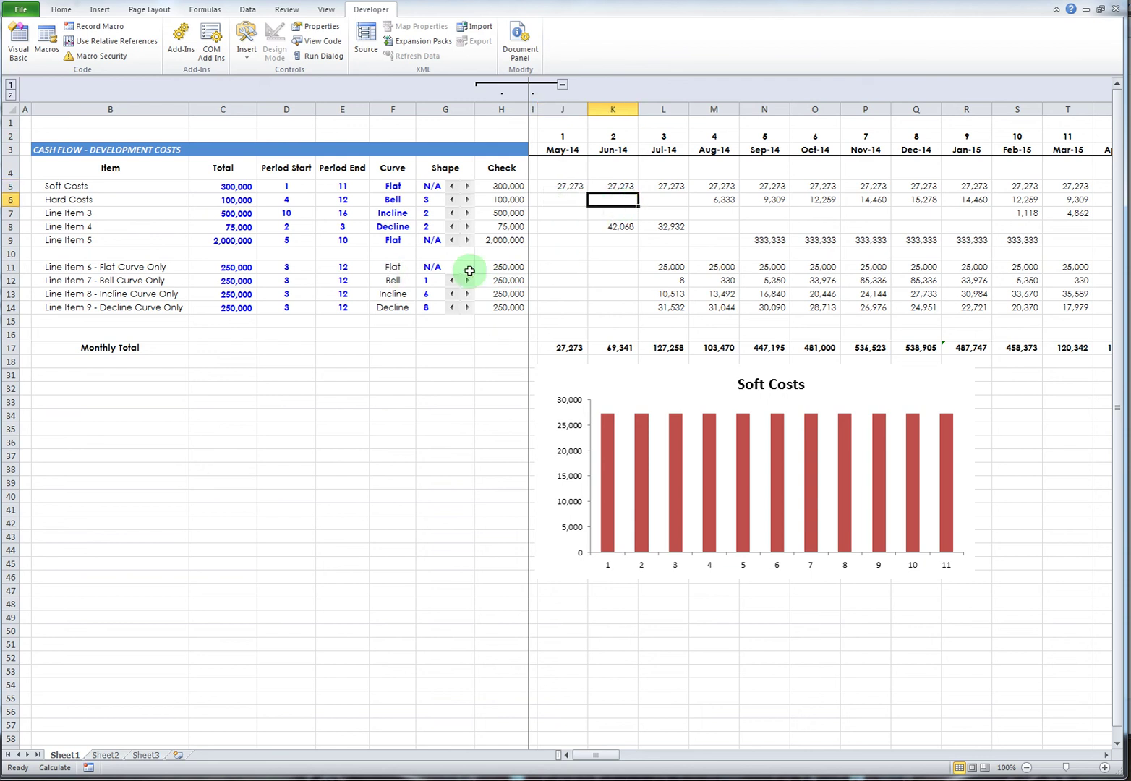
{"action": "left_click", "coordinate": [397, 269]}
{"action": "left_click", "coordinate": [613, 272]}
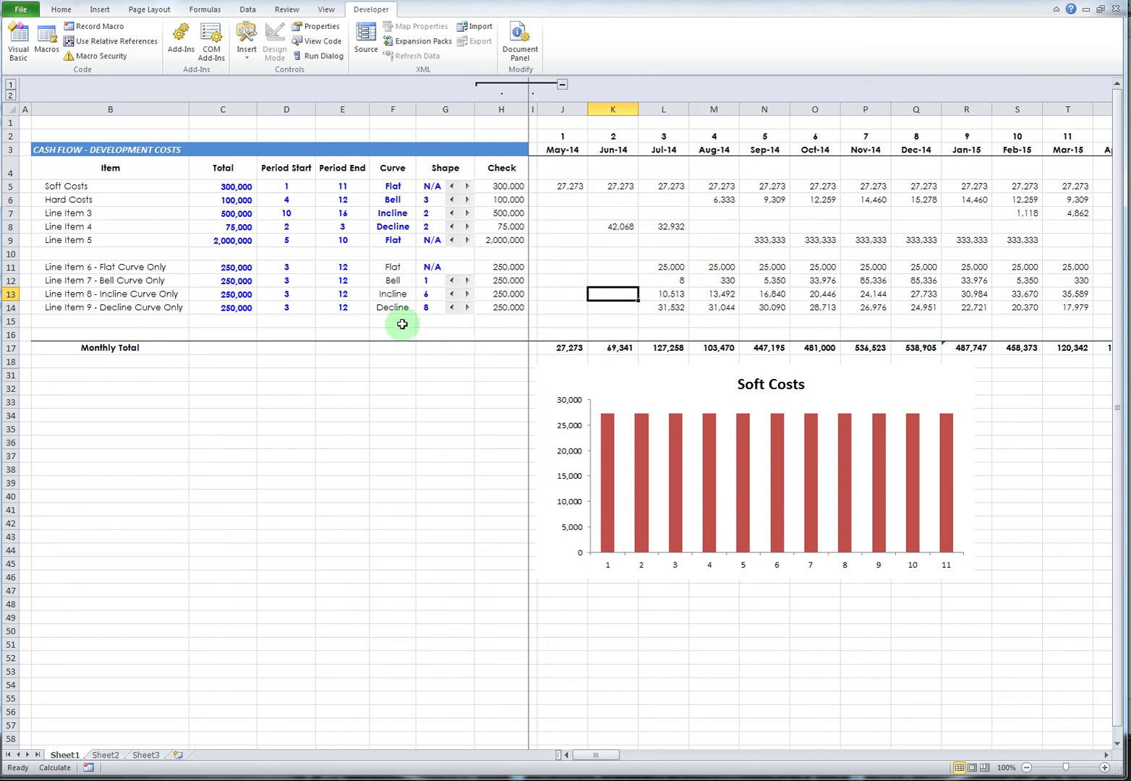
{"action": "left_click", "coordinate": [591, 267]}
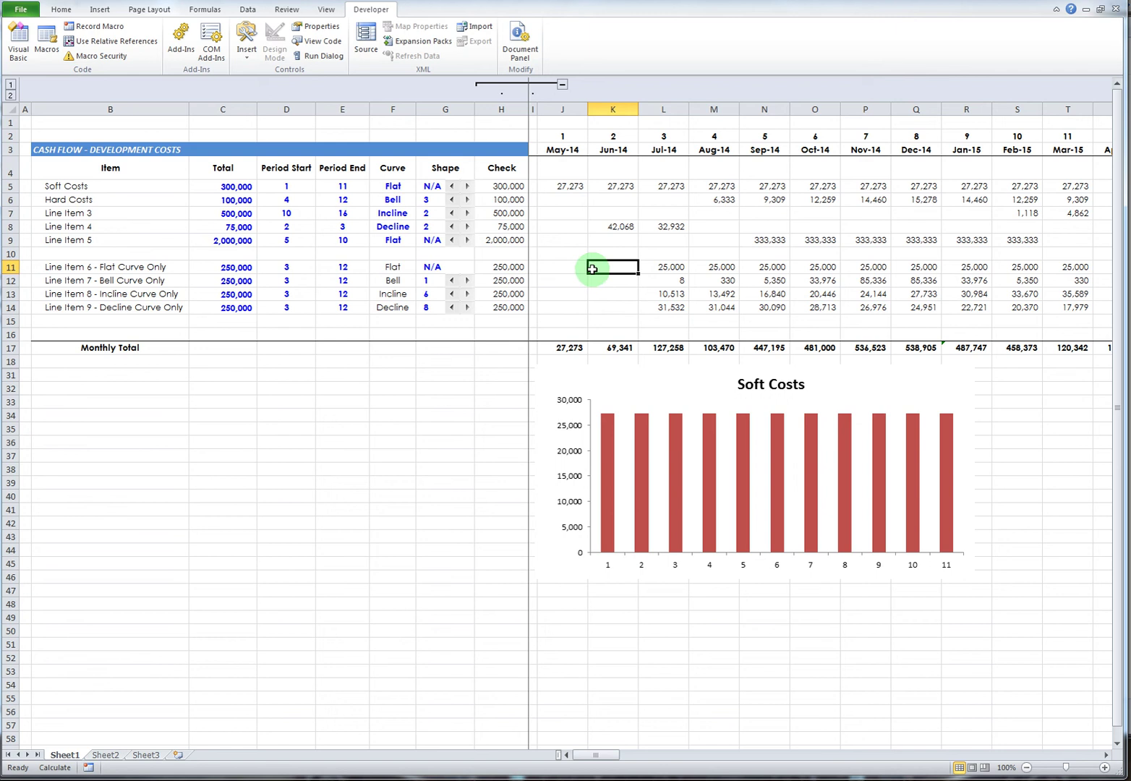
{"action": "left_click", "coordinate": [280, 377]}
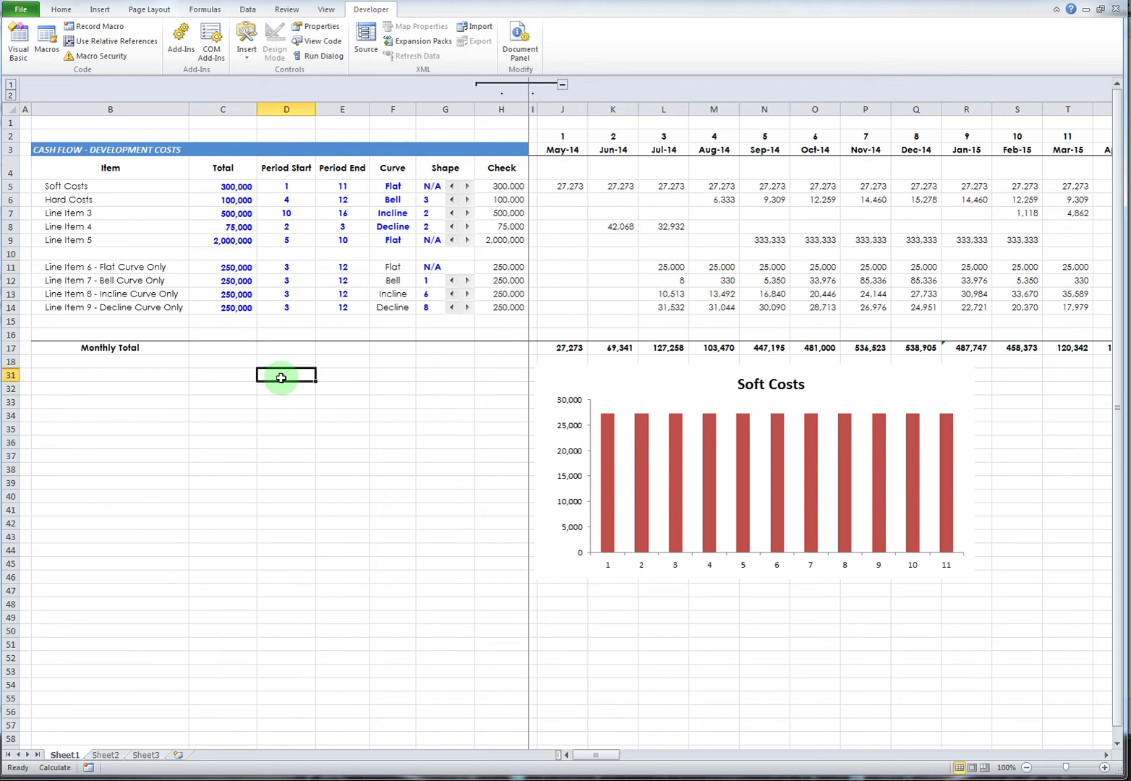